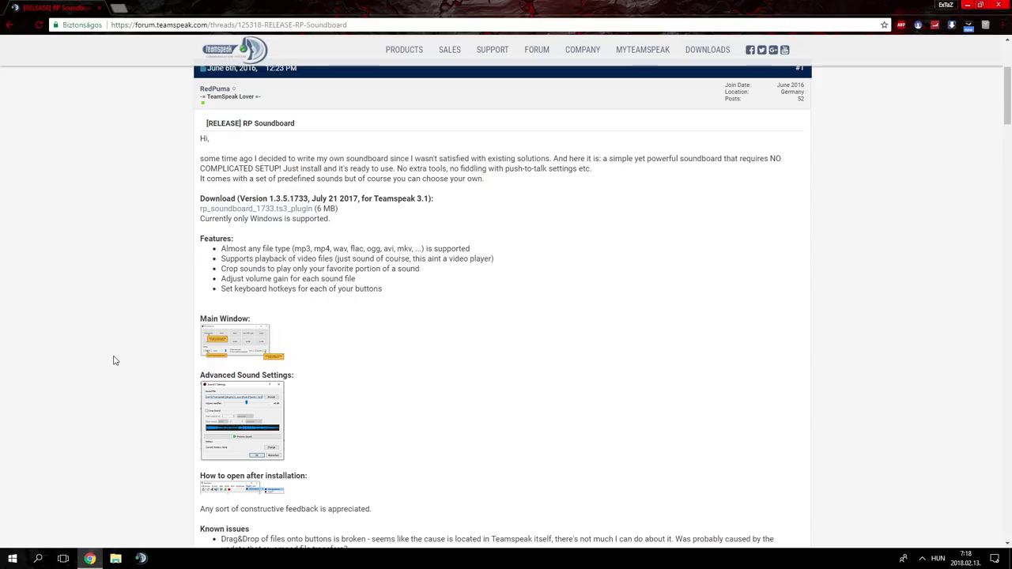
- Examine the RP Soundboard thread's download section, including the plugin version and the supported operating system
{"action": "scroll", "coordinate": [117, 360], "scroll_direction": "up", "scroll_amount": 2}
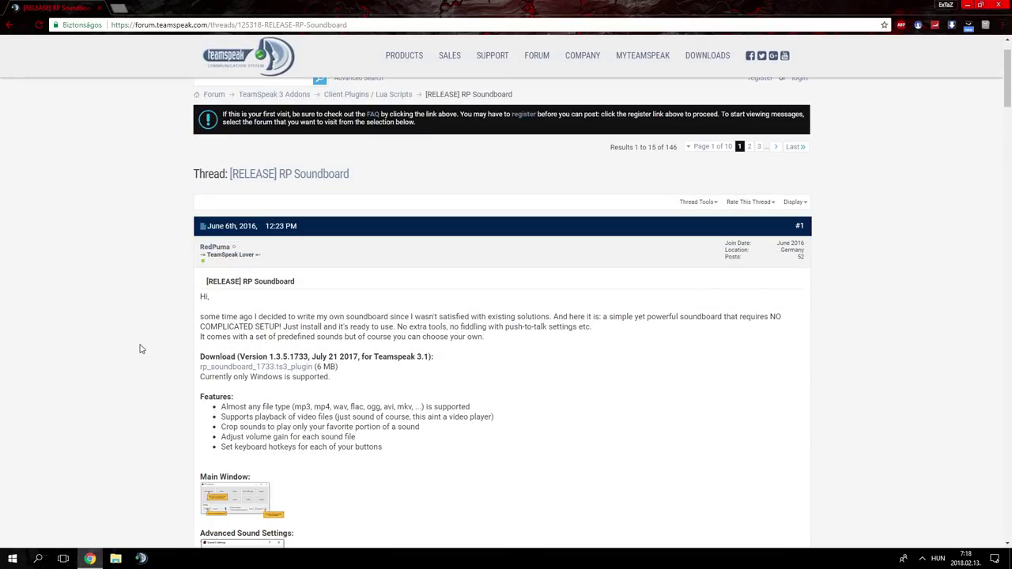
{"action": "scroll", "coordinate": [149, 294], "scroll_direction": "up", "scroll_amount": 1}
{"action": "scroll", "coordinate": [150, 295], "scroll_direction": "down", "scroll_amount": 5}
{"action": "scroll", "coordinate": [150, 295], "scroll_direction": "up", "scroll_amount": 3}
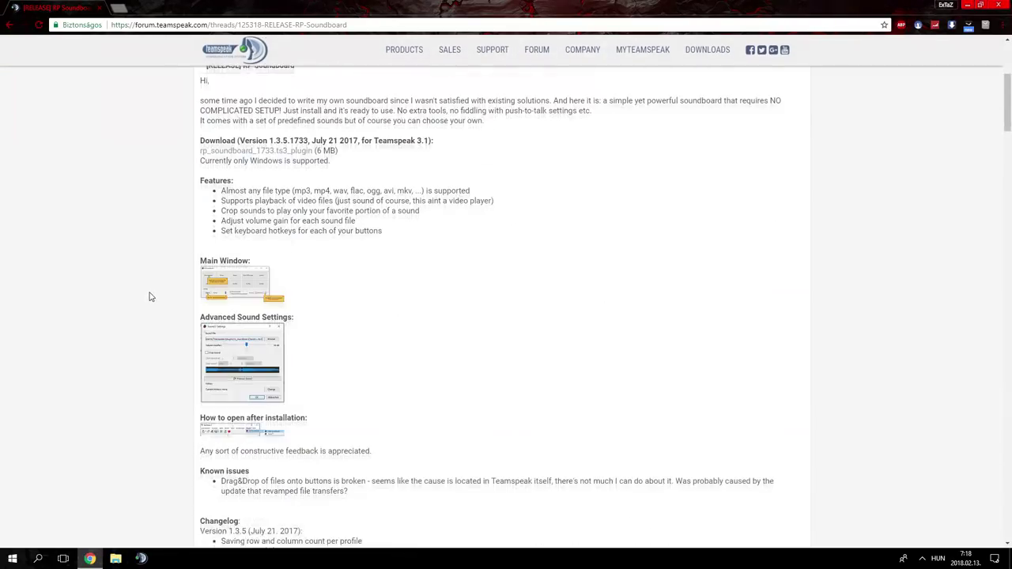
{"action": "left_click_drag", "start_coordinate": [379, 271], "coordinate": [198, 252]}
{"action": "left_click", "coordinate": [382, 283]}
{"action": "left_click_drag", "start_coordinate": [350, 264], "coordinate": [199, 251]}
{"action": "left_click", "coordinate": [385, 274]}
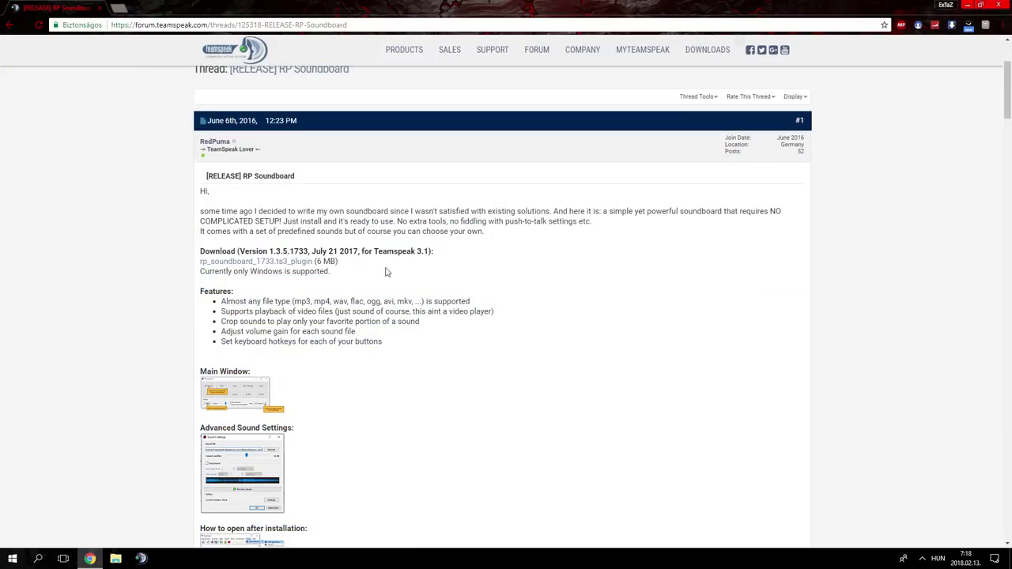
- Download rp_soundboard_1733.ts3_plugin and open its add-on installer, then abort the installation
{"action": "left_click", "coordinate": [246, 265]}
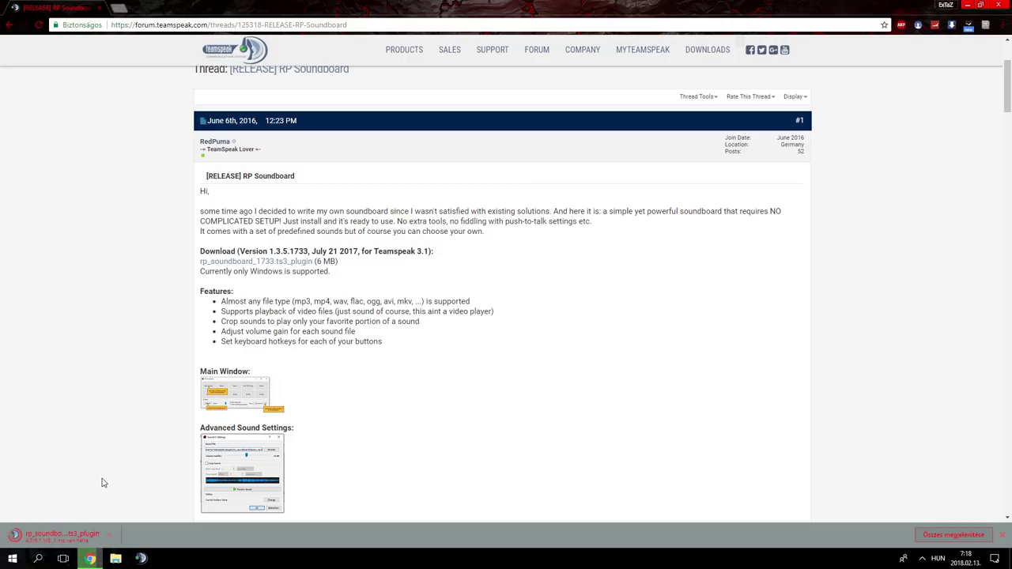
{"action": "left_click", "coordinate": [85, 539]}
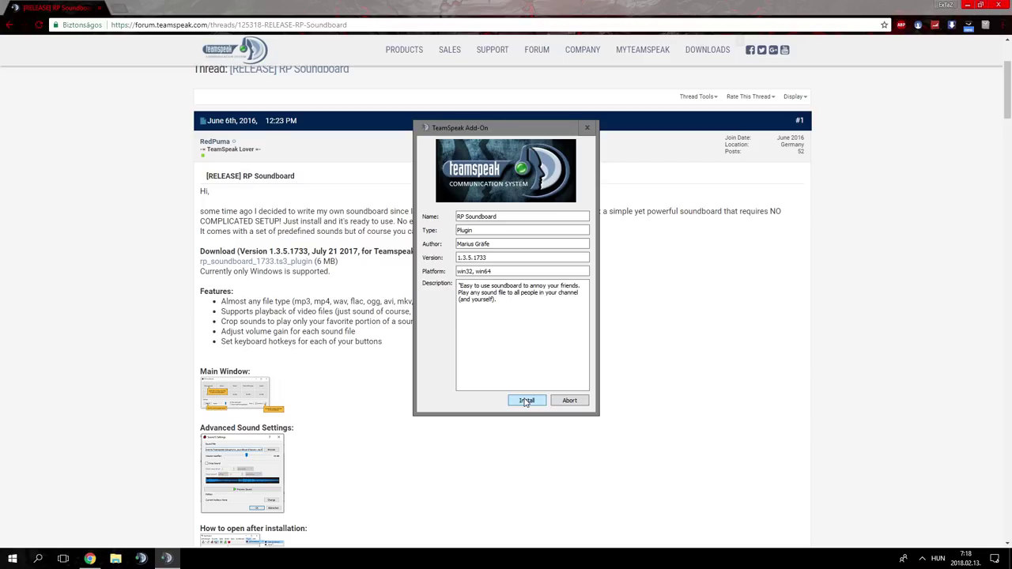
{"action": "left_click", "coordinate": [570, 401]}
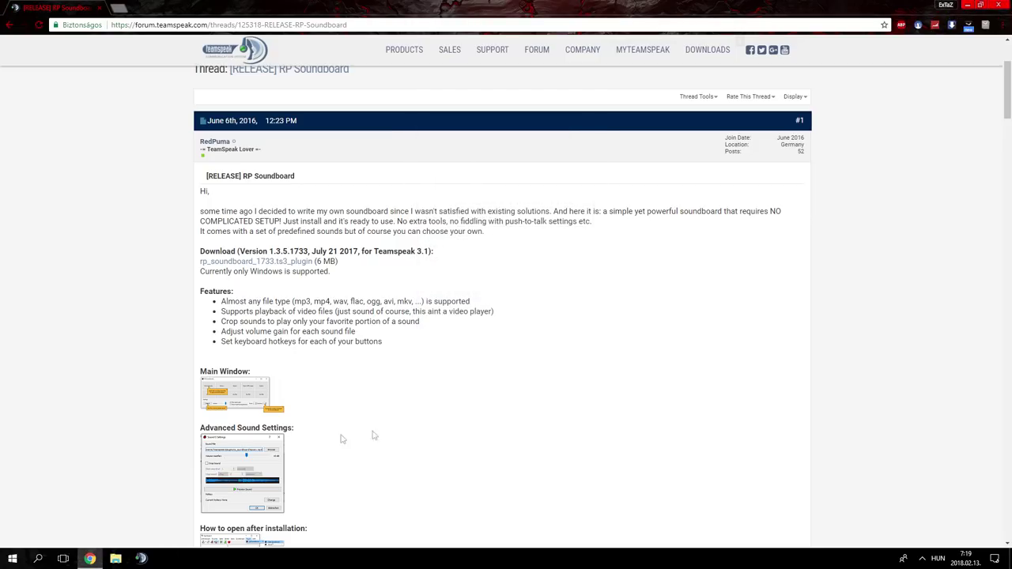
- Switch to TeamSpeak 3 and connect to the bookmarked server listed directly after TeamSpeak Public
{"action": "left_click", "coordinate": [141, 560]}
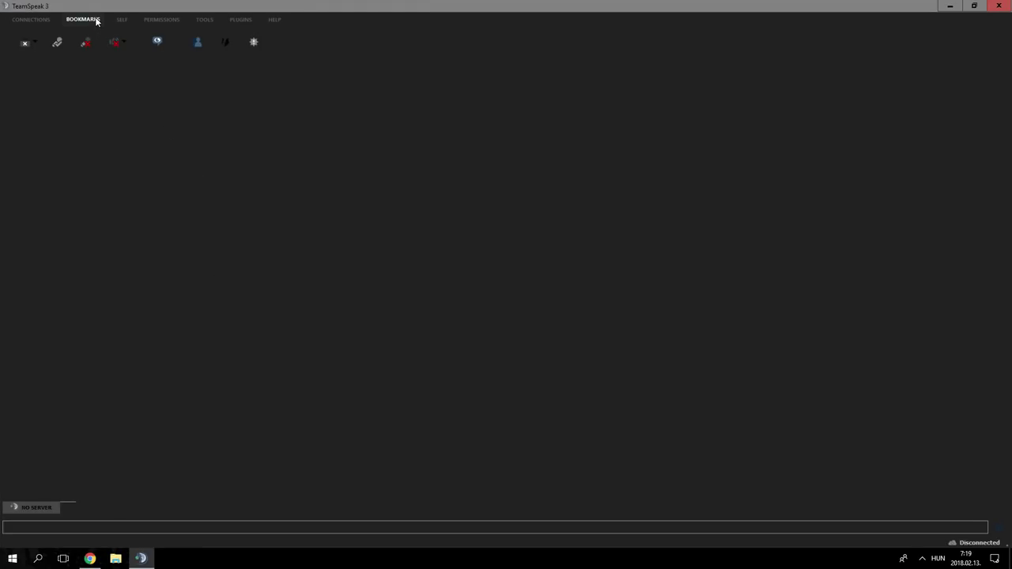
{"action": "left_click", "coordinate": [96, 21]}
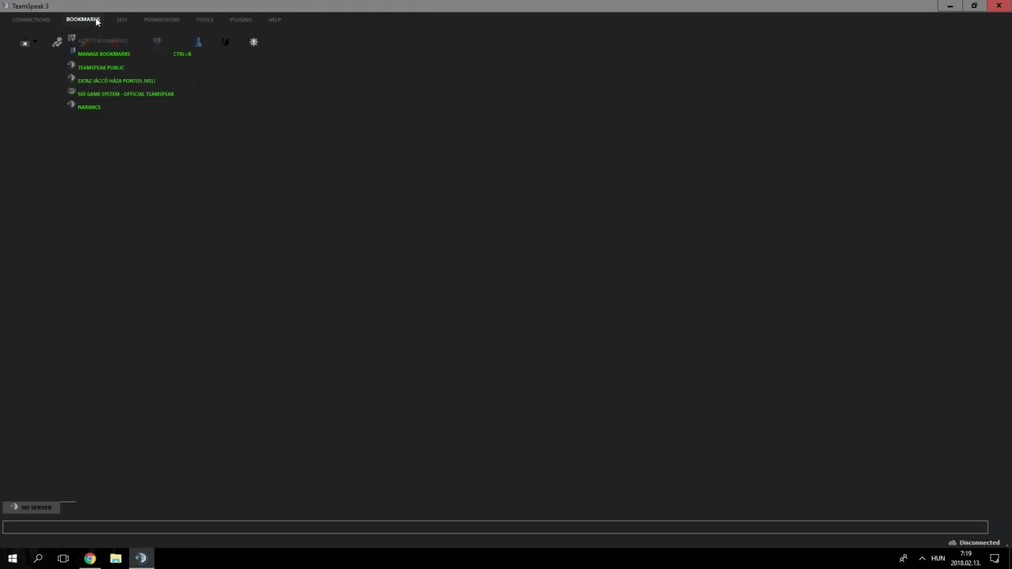
{"action": "left_click", "coordinate": [115, 81]}
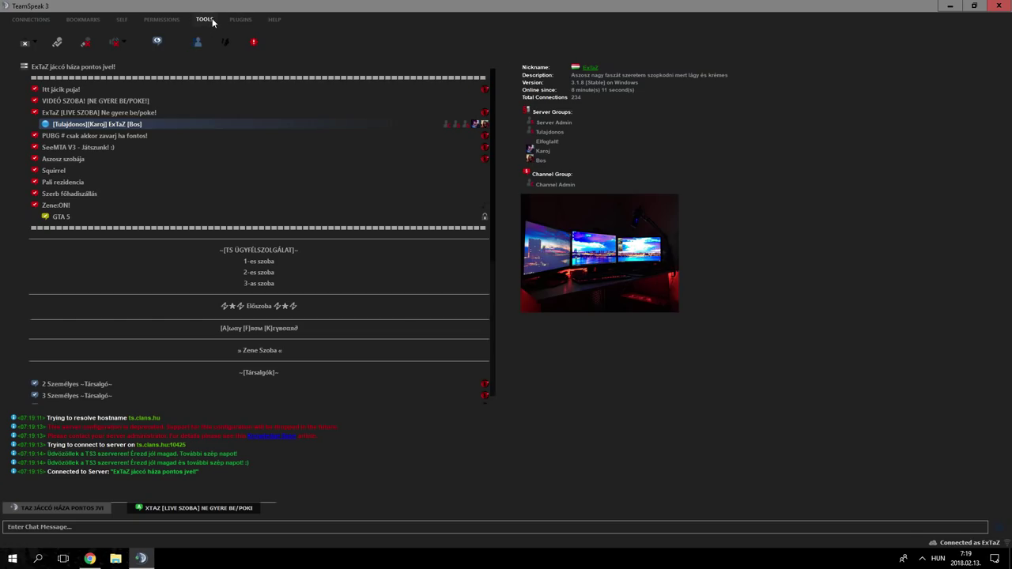
- Review the Playback and Capture settings in the TeamSpeak options and leave without changing anything
{"action": "left_click", "coordinate": [205, 19]}
{"action": "left_click", "coordinate": [230, 254]}
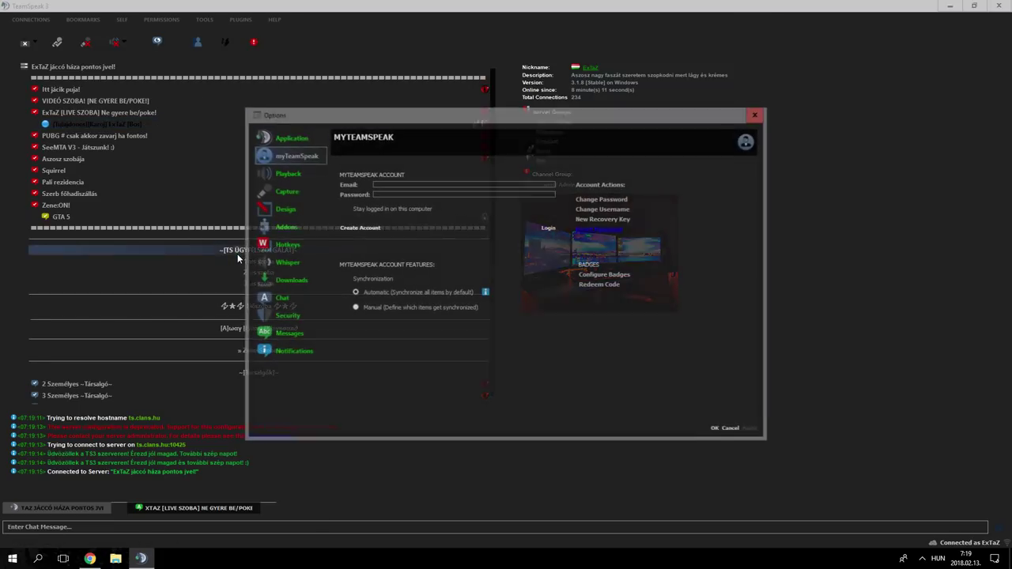
{"action": "left_click", "coordinate": [286, 174]}
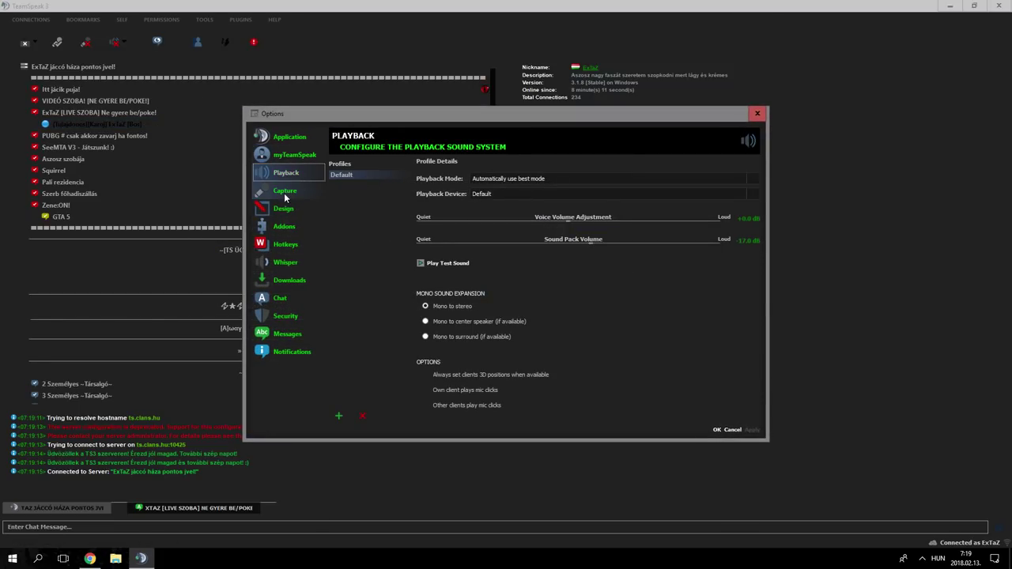
{"action": "left_click", "coordinate": [285, 191]}
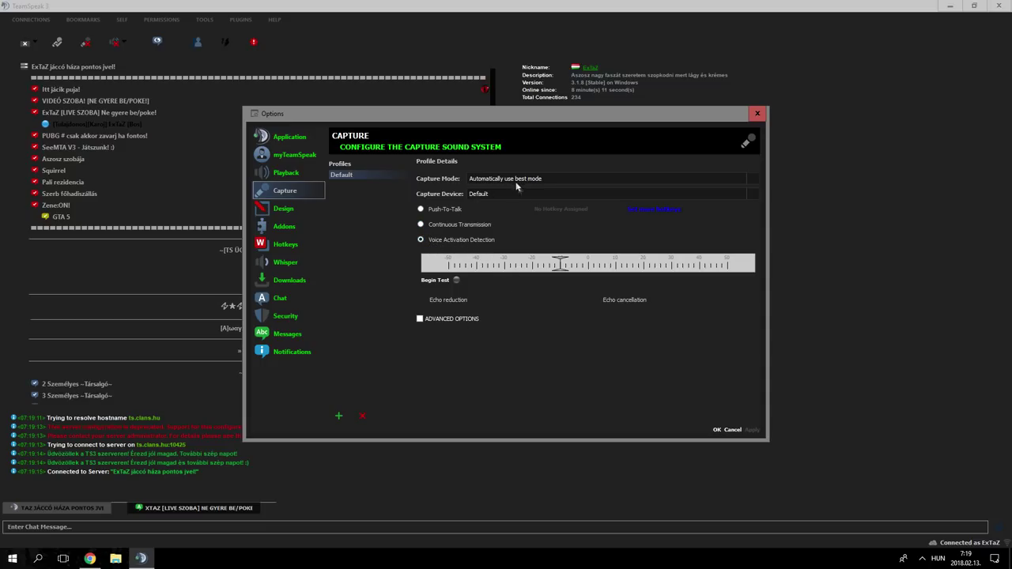
{"action": "left_click", "coordinate": [732, 430]}
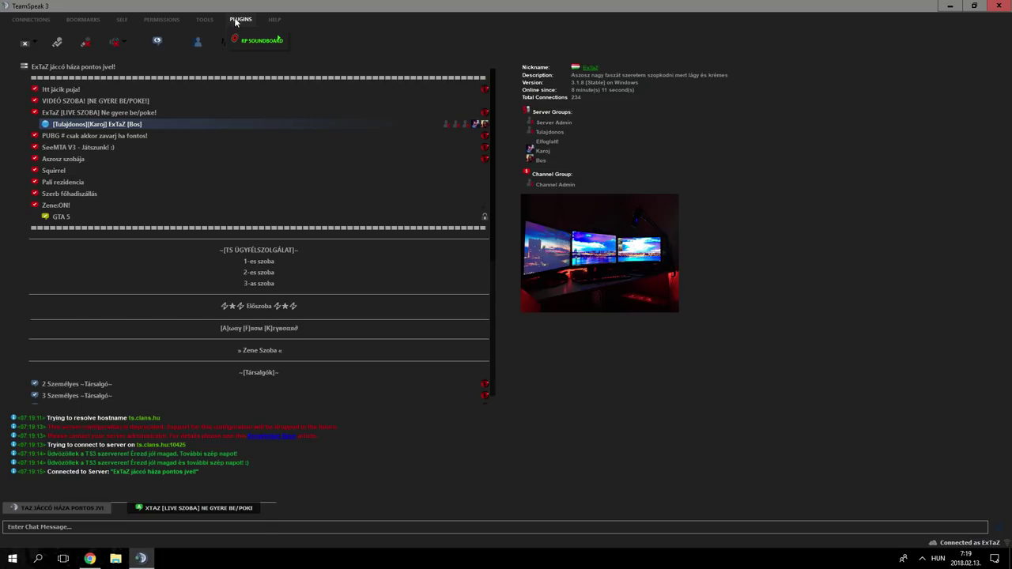
- Open the RP Soundboard plugin window, enlarge it and close it again
{"action": "left_click", "coordinate": [279, 37]}
{"action": "left_click", "coordinate": [333, 32]}
{"action": "left_click", "coordinate": [239, 43]}
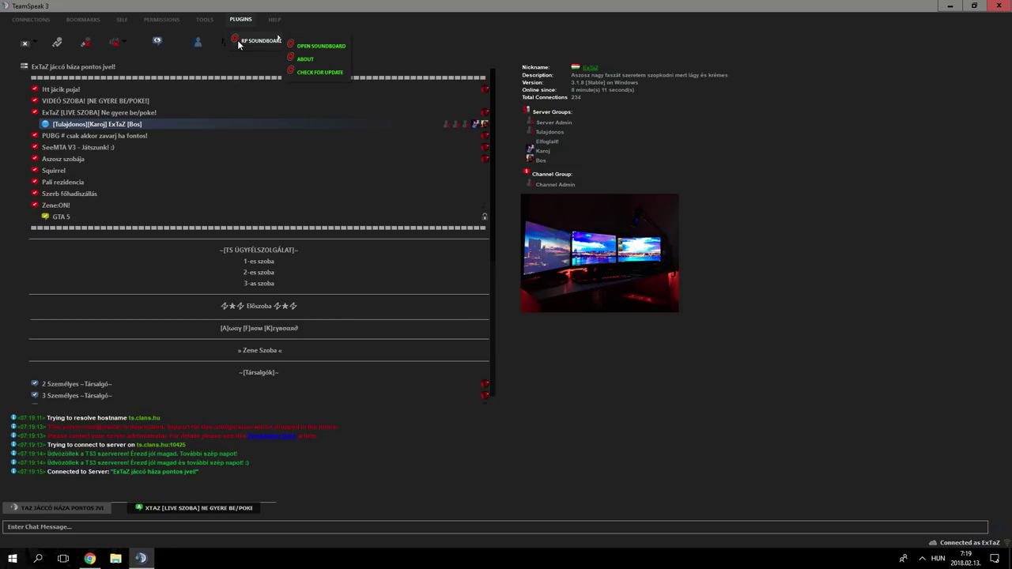
{"action": "left_click", "coordinate": [308, 46]}
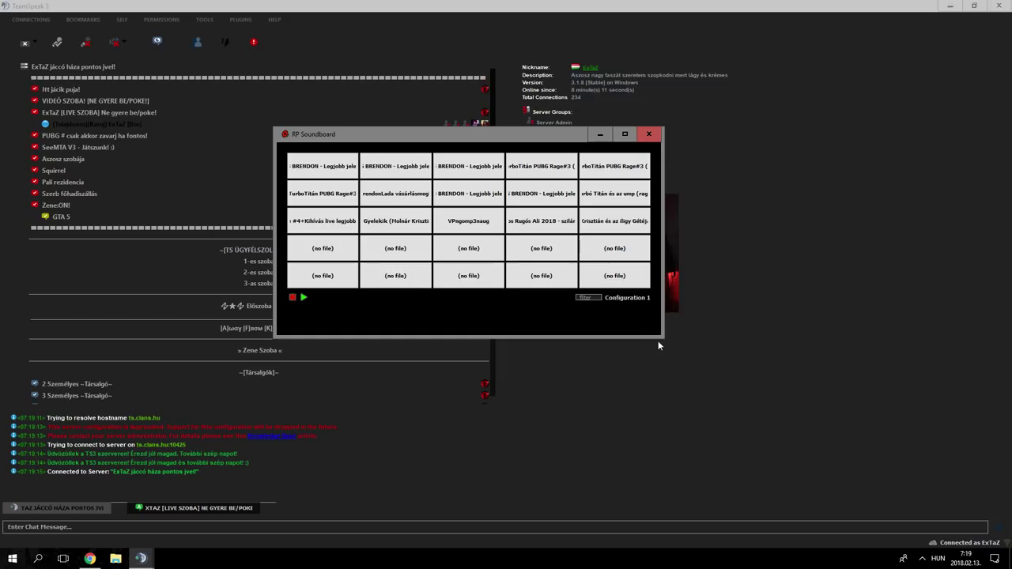
{"action": "left_click_drag", "start_coordinate": [663, 337], "coordinate": [690, 401]}
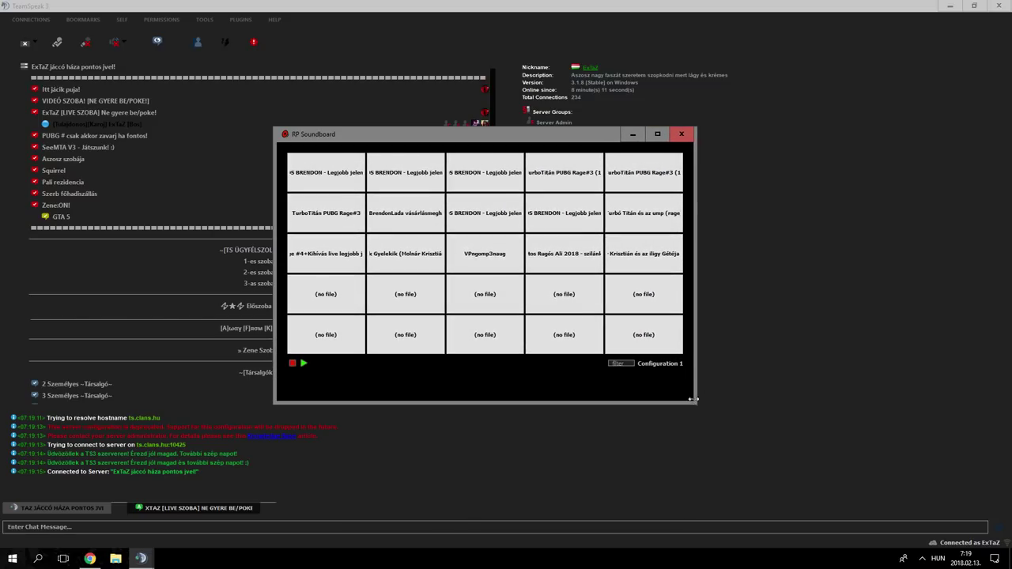
{"action": "left_click", "coordinate": [677, 134]}
- Replace the dark FEAR theme with the light standard theme in the TeamSpeak design options
{"action": "left_click", "coordinate": [207, 19]}
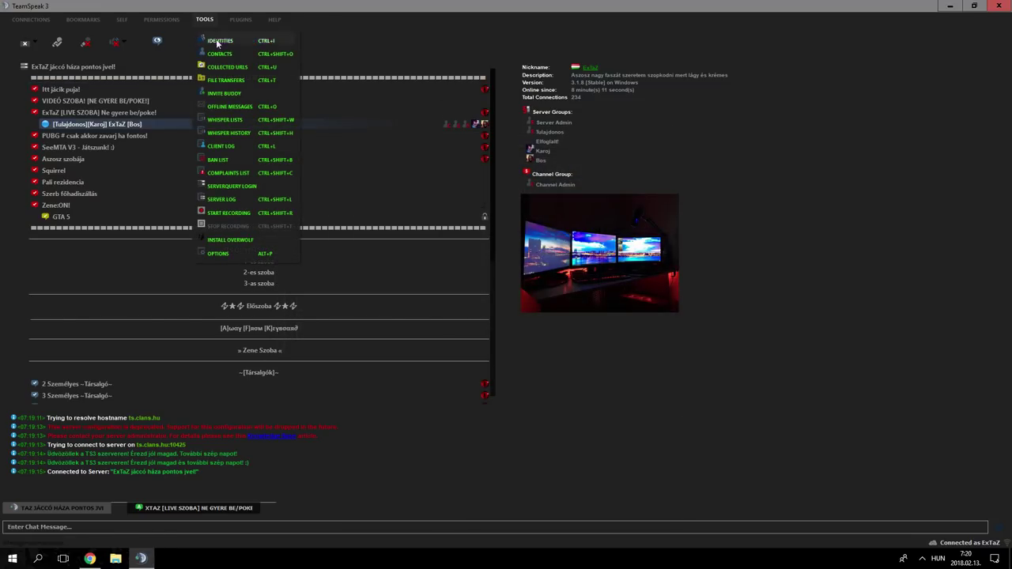
{"action": "left_click", "coordinate": [223, 253]}
{"action": "left_click", "coordinate": [287, 353]}
{"action": "left_click", "coordinate": [287, 333]}
{"action": "left_click", "coordinate": [286, 315]}
{"action": "left_click", "coordinate": [289, 280]}
{"action": "left_click", "coordinate": [283, 298]}
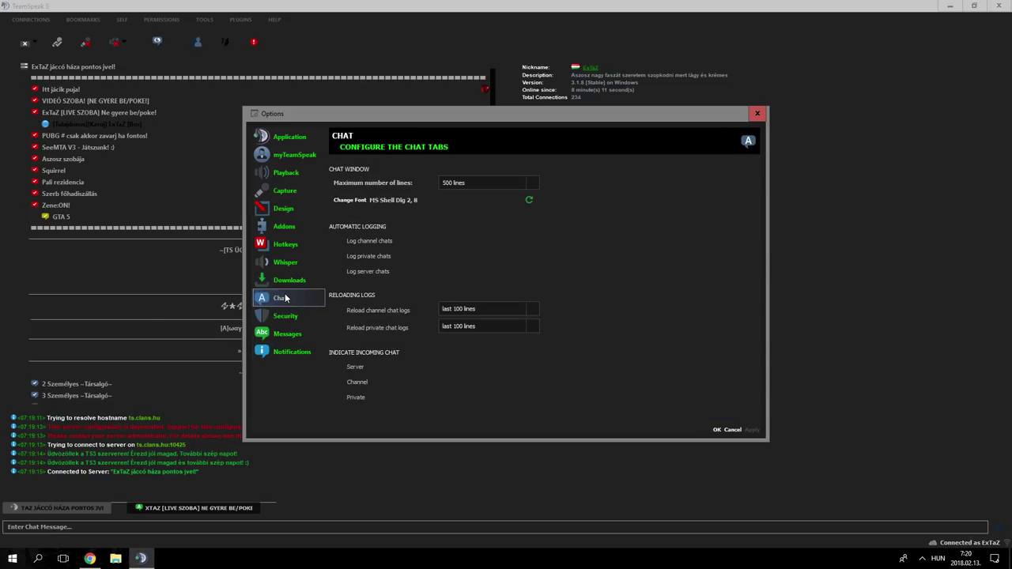
{"action": "left_click", "coordinate": [284, 264]}
{"action": "left_click", "coordinate": [285, 227]}
{"action": "left_click", "coordinate": [286, 210]}
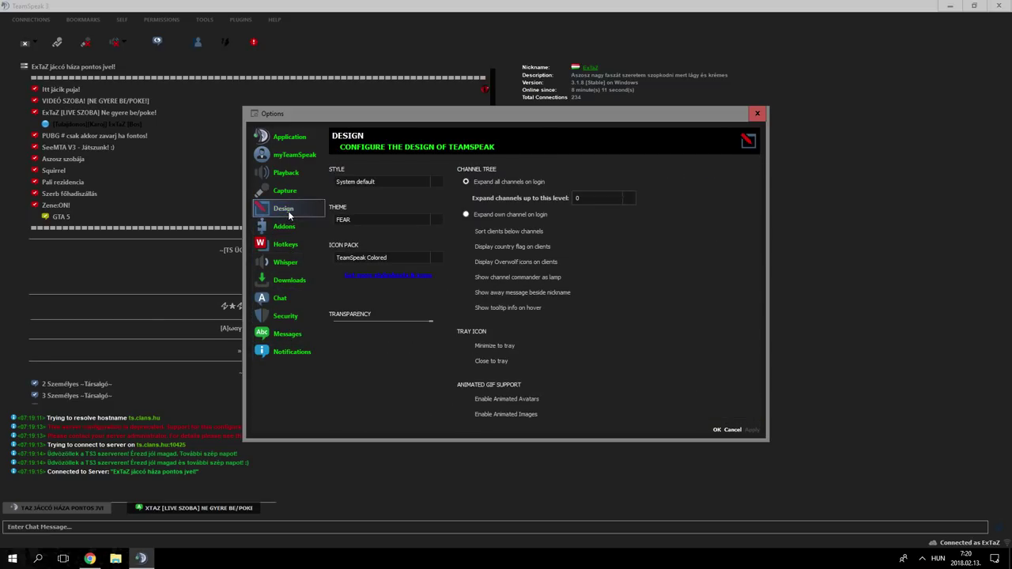
{"action": "left_click", "coordinate": [364, 220]}
{"action": "key", "text": "Escape"}
{"action": "left_click", "coordinate": [715, 429]}
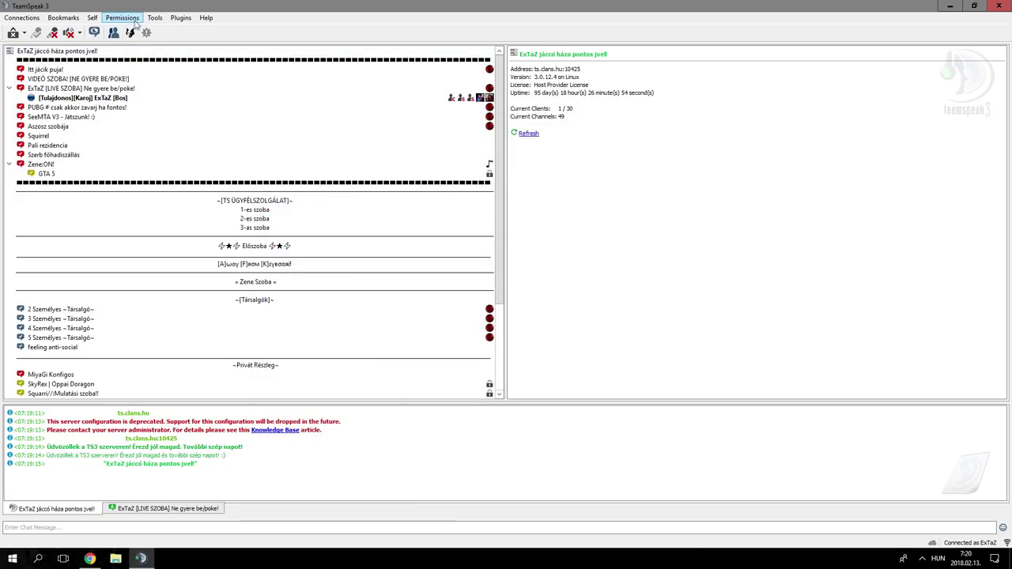
- Open the RP Soundboard from the installed plugins and enlarge its window slightly
{"action": "left_click", "coordinate": [180, 18]}
{"action": "mouse_move", "coordinate": [225, 30]}
{"action": "left_click", "coordinate": [290, 34]}
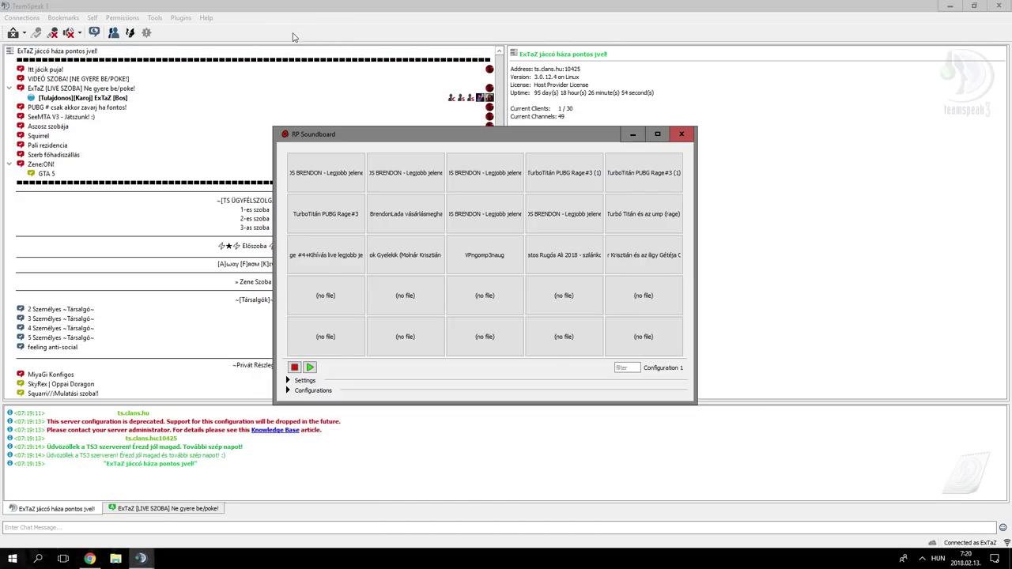
{"action": "left_click_drag", "start_coordinate": [692, 401], "coordinate": [708, 427]}
- Look through the soundboard's Settings and Configurations sections, collapsing each one after viewing
{"action": "left_click", "coordinate": [288, 404]}
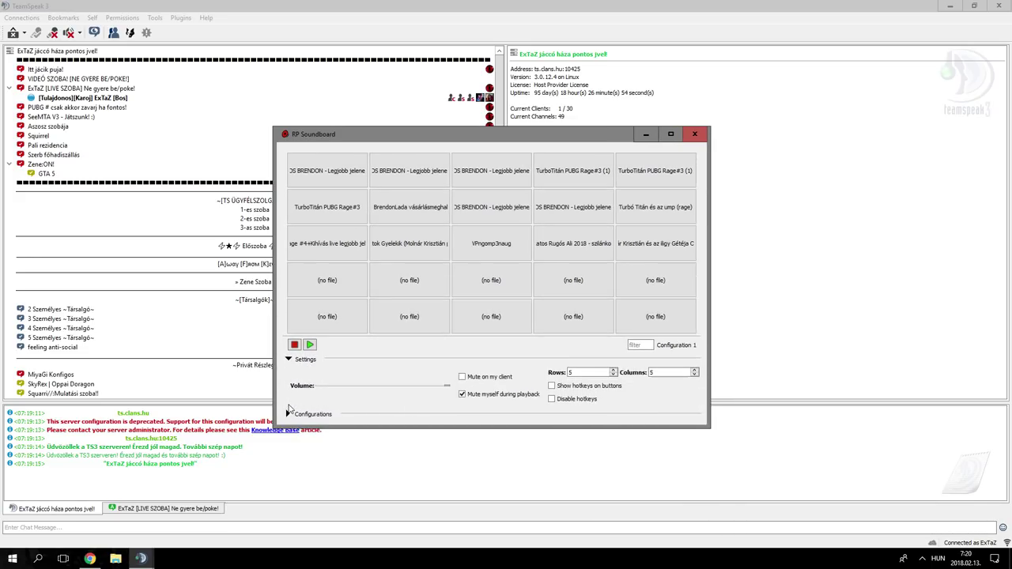
{"action": "left_click", "coordinate": [290, 361]}
{"action": "left_click", "coordinate": [289, 414]}
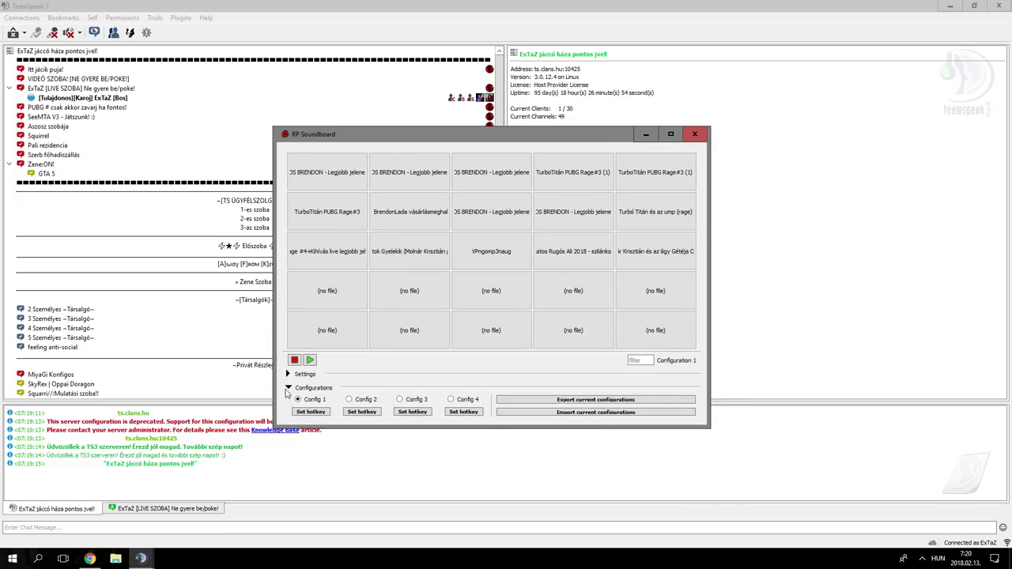
{"action": "left_click", "coordinate": [289, 393]}
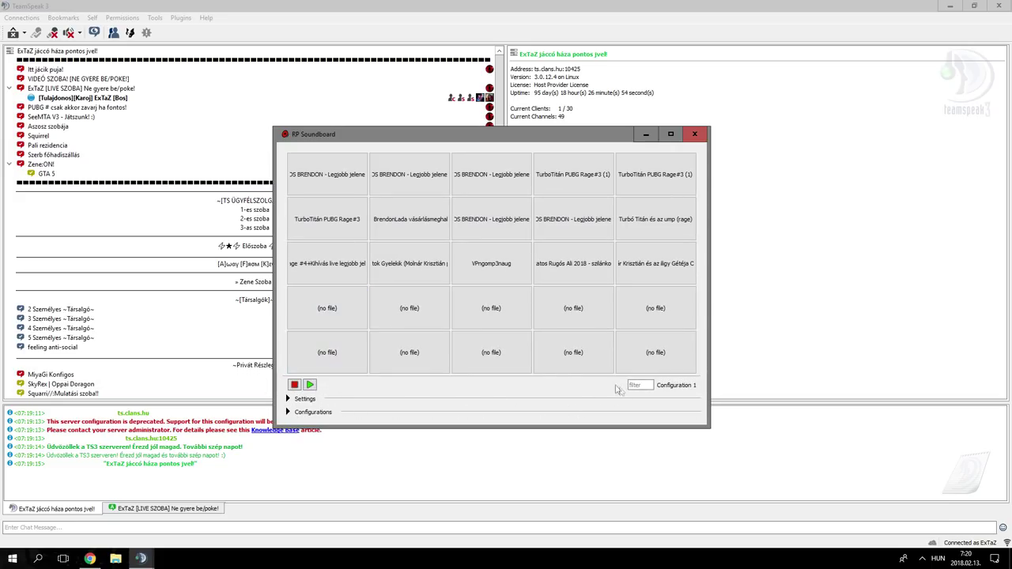
- Expand the soundboard settings and set the button grid to 2 rows and 2 columns
{"action": "left_click", "coordinate": [288, 398]}
{"action": "left_click_drag", "start_coordinate": [572, 369], "coordinate": [510, 368]}
{"action": "type", "text": "2"}
{"action": "left_click_drag", "start_coordinate": [668, 372], "coordinate": [589, 369]}
{"action": "type", "text": "2"}
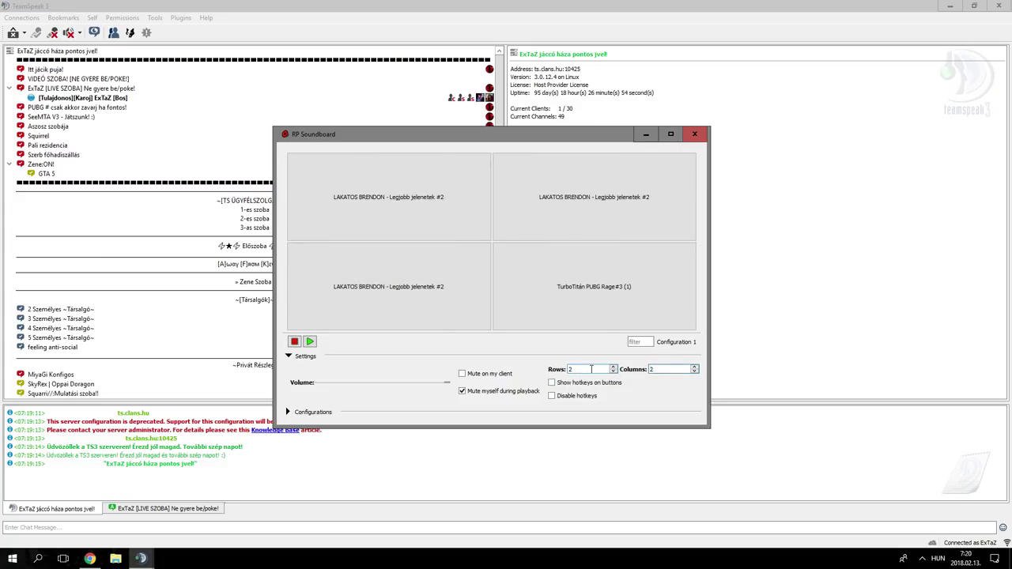
- Try a soundboard button grid of 3 rows with 23 columns, and reduce it to 6 columns
{"action": "double_click", "coordinate": [590, 369]}
{"action": "type", "text": "3"}
{"action": "key", "text": "Tab"}
{"action": "type", "text": "23"}
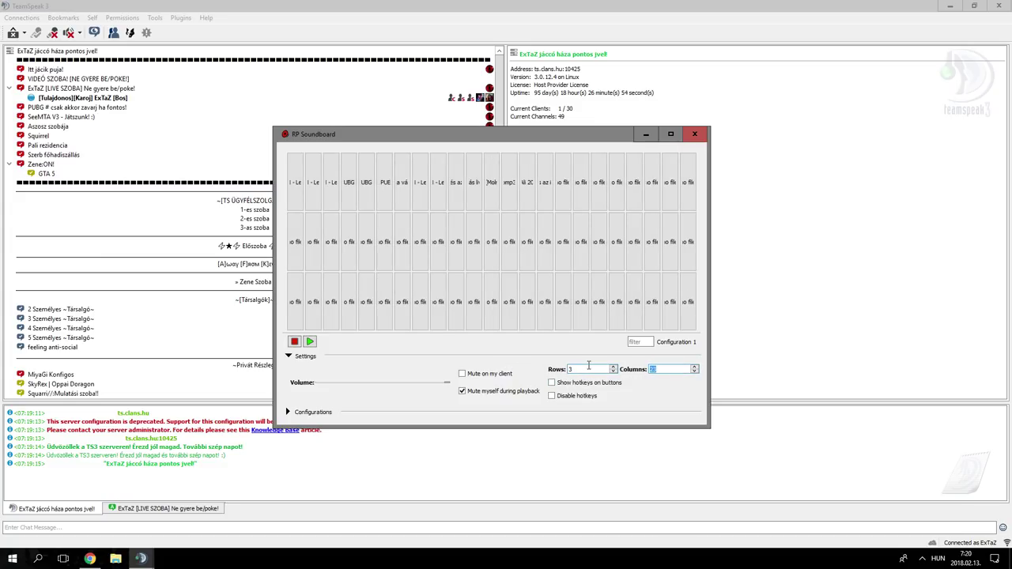
{"action": "type", "text": "3"}
{"action": "key", "text": "BackSpace"}
{"action": "type", "text": "6"}
- Set the soundboard button grid to 2 rows and 1 column
{"action": "left_click_drag", "start_coordinate": [588, 369], "coordinate": [545, 368]}
{"action": "type", "text": "2"}
{"action": "type", "text": "1"}
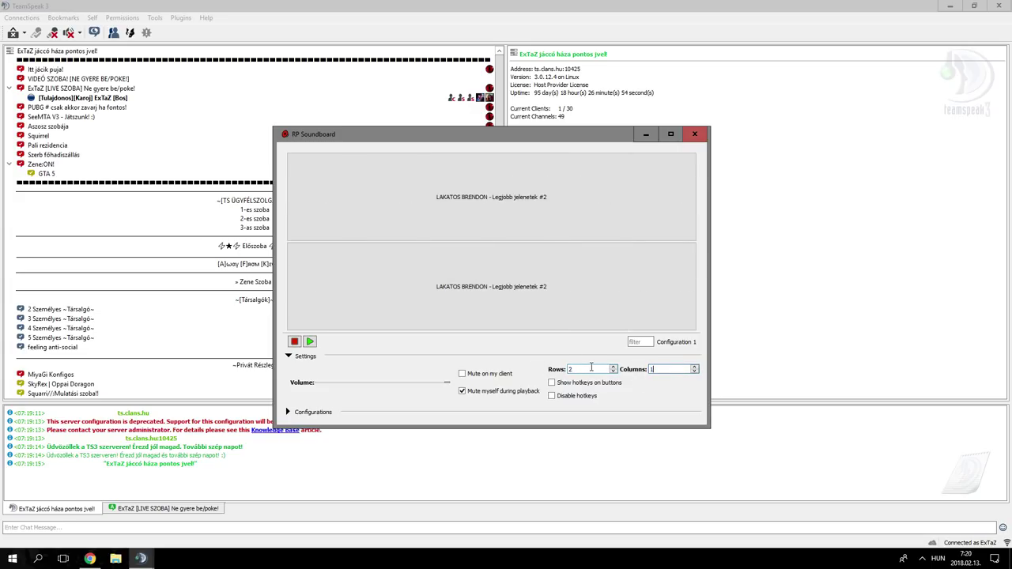
- Set the button grid to 5 columns, trying 1 row first and ending with 5 rows
{"action": "left_click_drag", "start_coordinate": [602, 367], "coordinate": [523, 365]}
{"action": "type", "text": "1"}
{"action": "key", "text": "Tab"}
{"action": "type", "text": "5"}
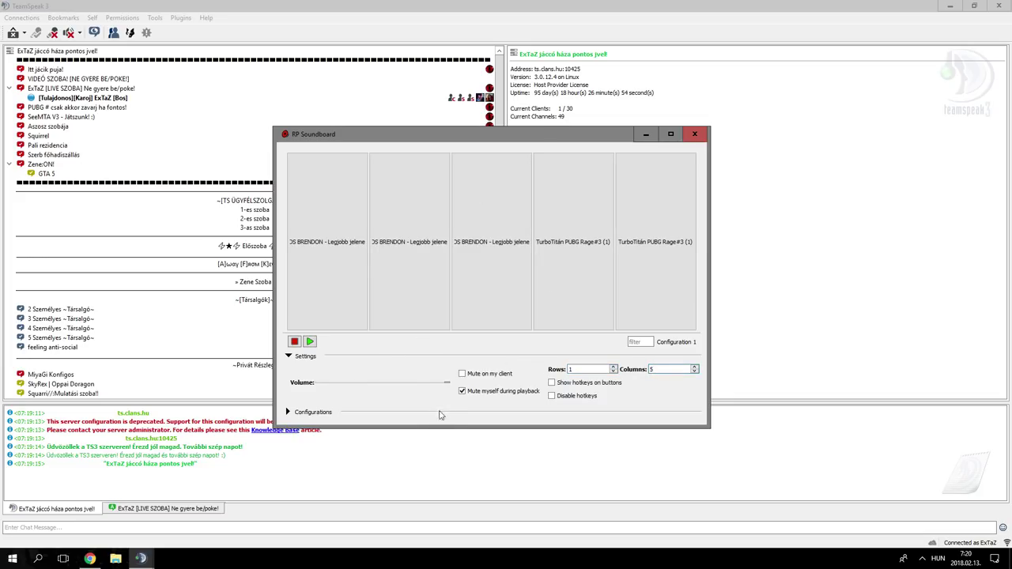
{"action": "double_click", "coordinate": [597, 369]}
{"action": "type", "text": "5"}
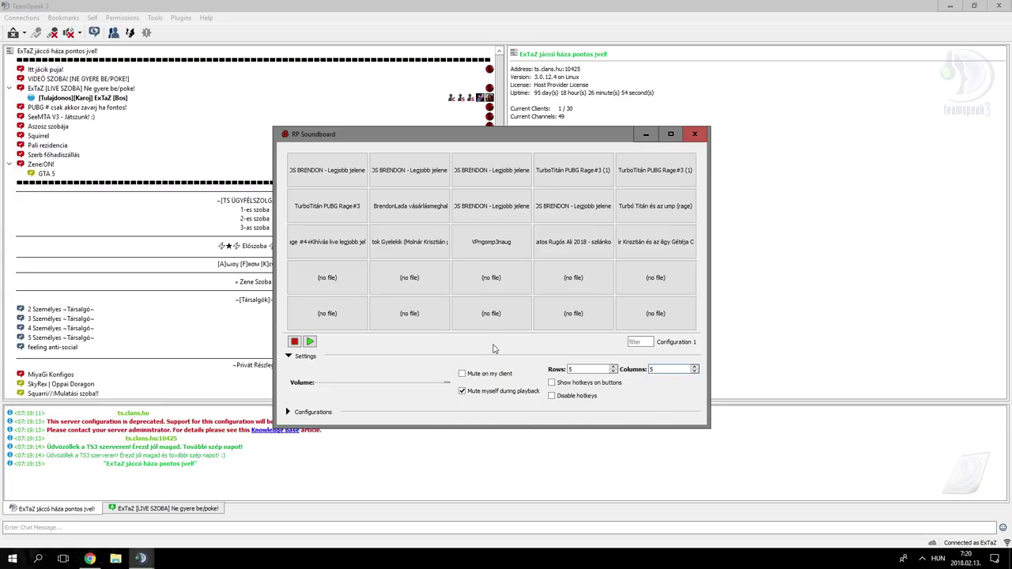
- Keep the volume at maximum, view the options of the VPngomp3naug button, and play and pause its sound
{"action": "mouse_move", "coordinate": [447, 384]}
{"action": "left_mouse_down"}
{"action": "mouse_move", "coordinate": [415, 388]}
{"action": "mouse_move", "coordinate": [462, 391]}
{"action": "left_mouse_up"}
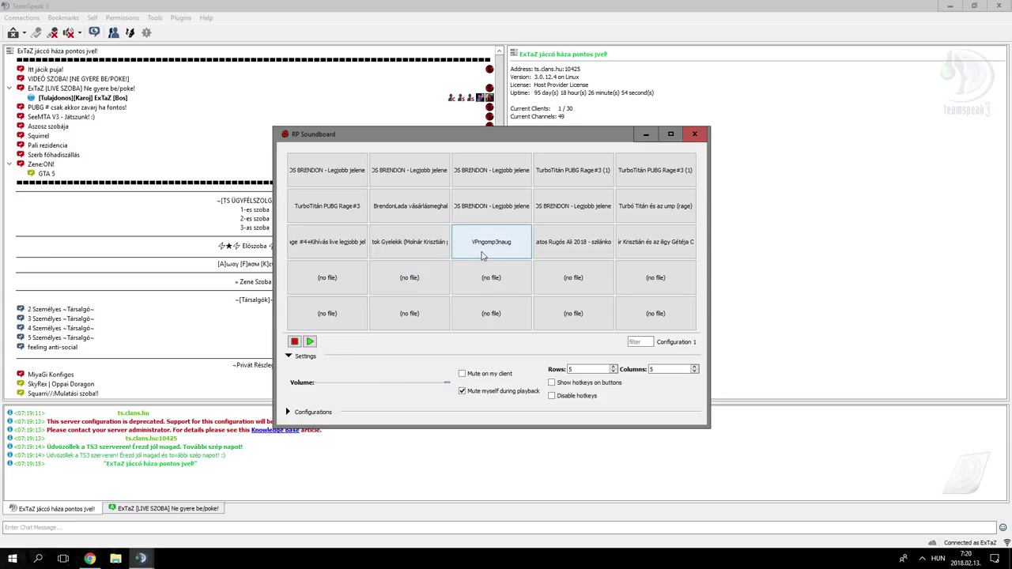
{"action": "right_click", "coordinate": [484, 252]}
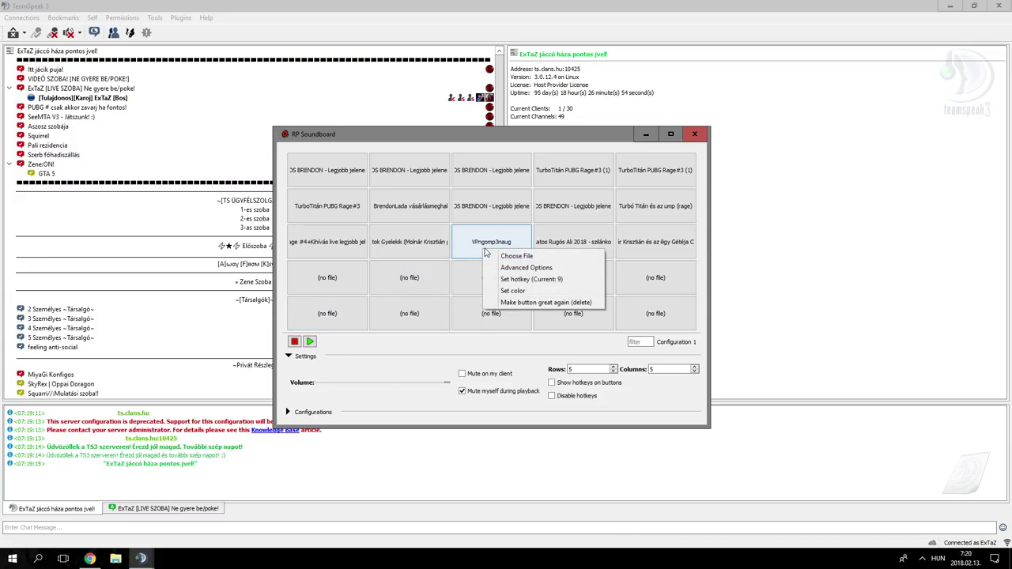
{"action": "left_click", "coordinate": [484, 250]}
{"action": "left_click", "coordinate": [310, 343]}
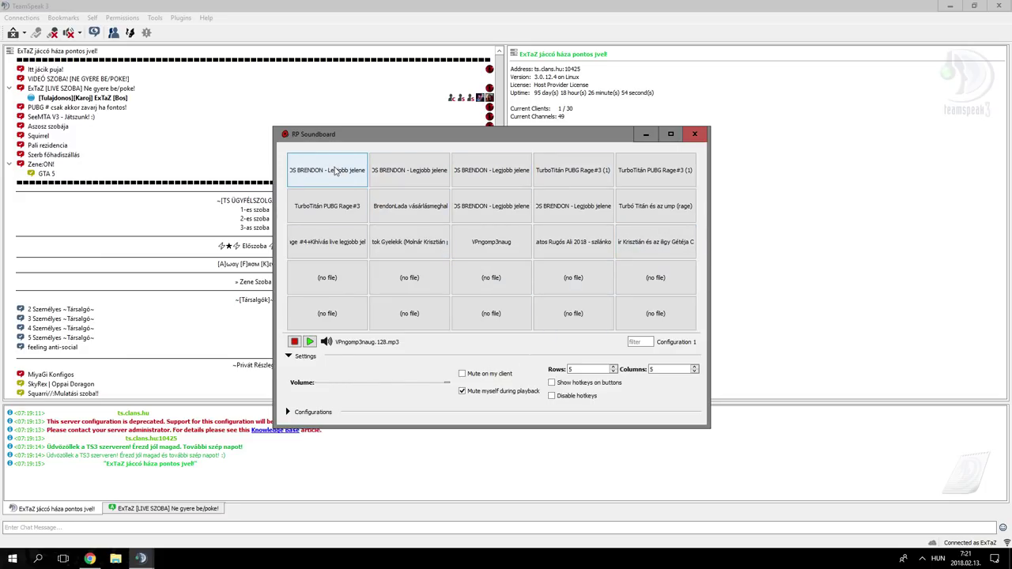
- Lower the soundboard volume to about two thirds, and play and pause the first sound in the grid
{"action": "left_click_drag", "start_coordinate": [448, 383], "coordinate": [401, 384]}
{"action": "left_click", "coordinate": [310, 176]}
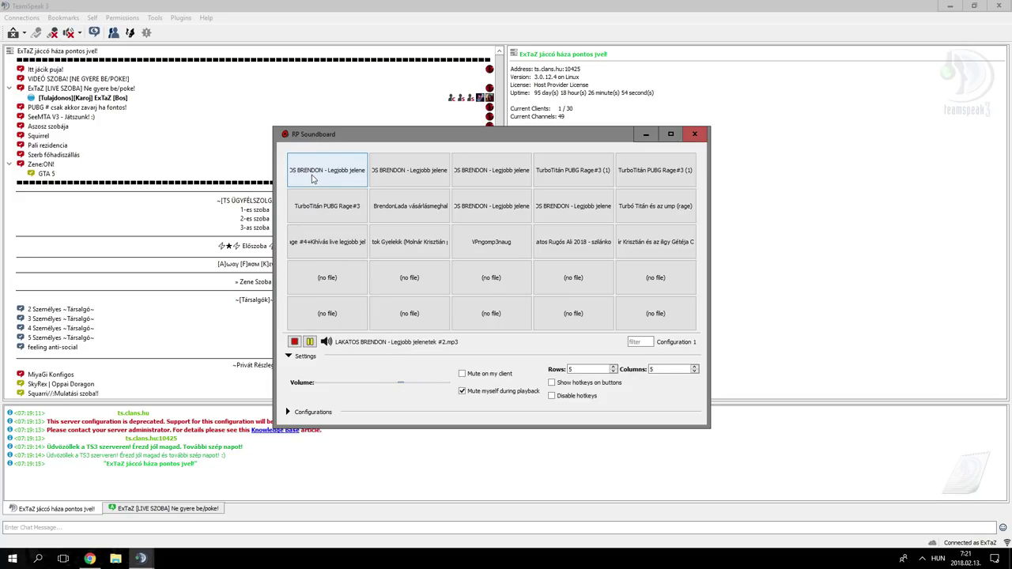
{"action": "left_click", "coordinate": [310, 343]}
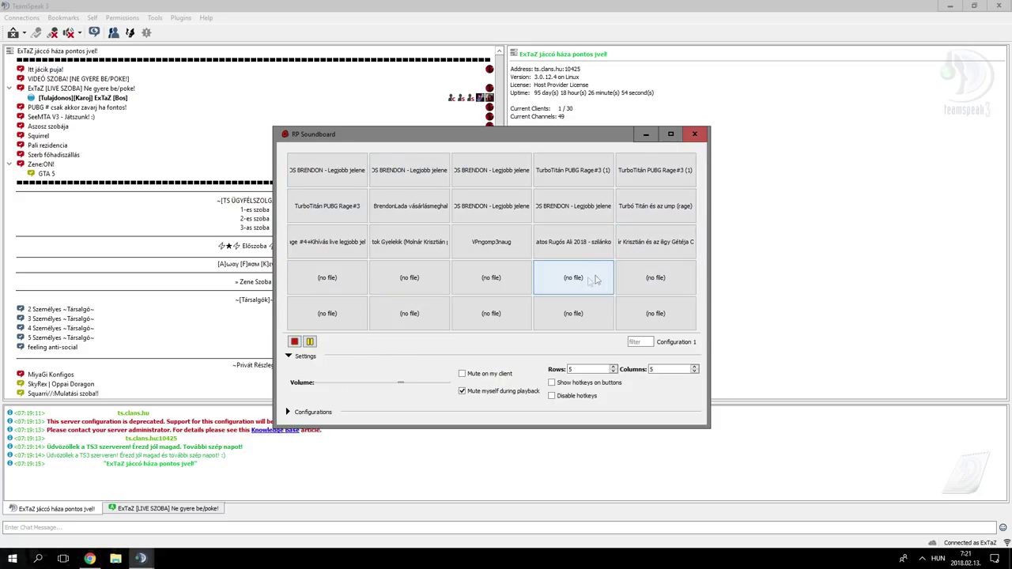
- Examine the options offered for the fourth row's first empty button, the third row's second button and the first sound
{"action": "right_click", "coordinate": [342, 284]}
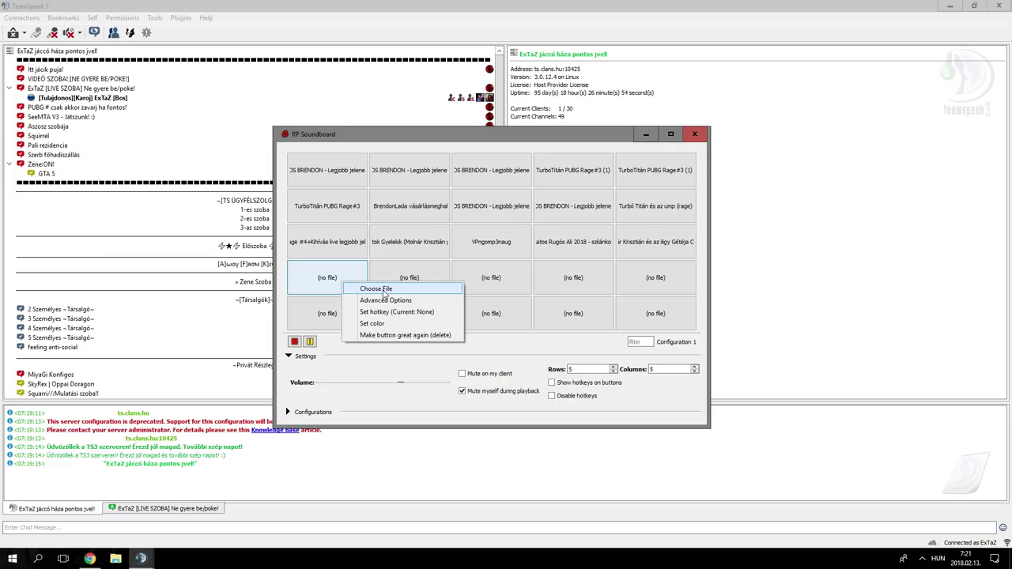
{"action": "left_click", "coordinate": [414, 139]}
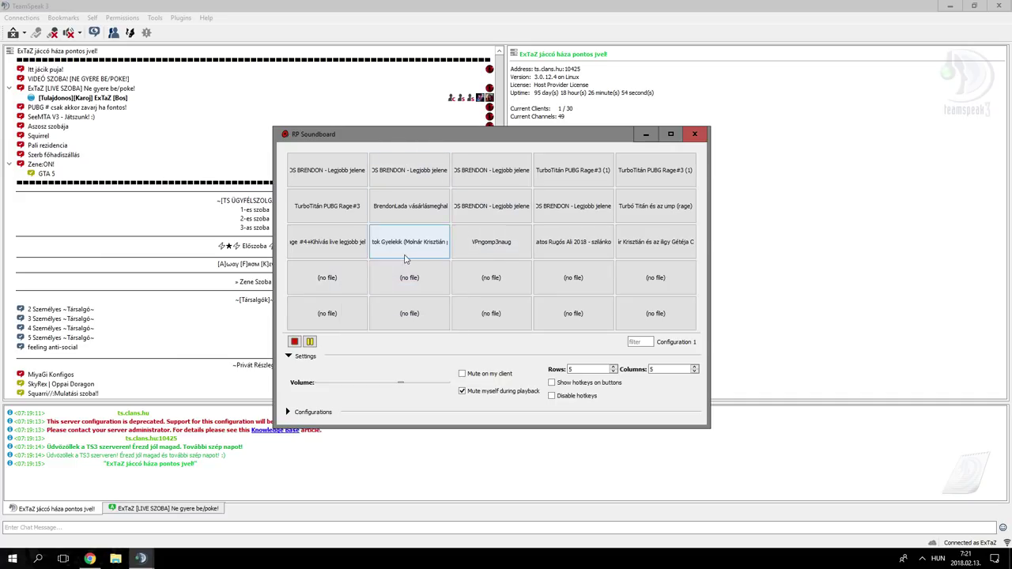
{"action": "right_click", "coordinate": [328, 279]}
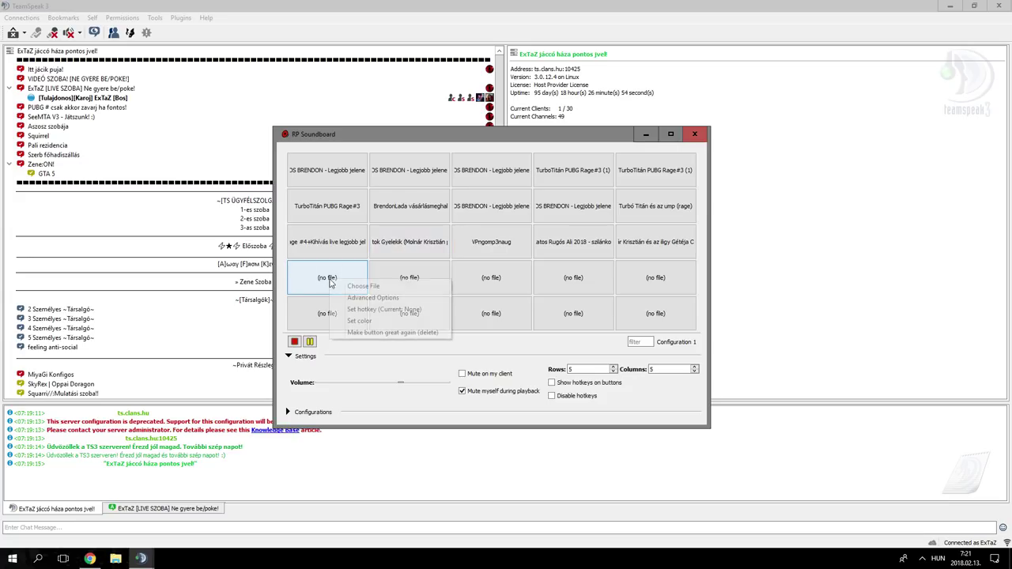
{"action": "left_click", "coordinate": [411, 248]}
{"action": "right_click", "coordinate": [411, 248]}
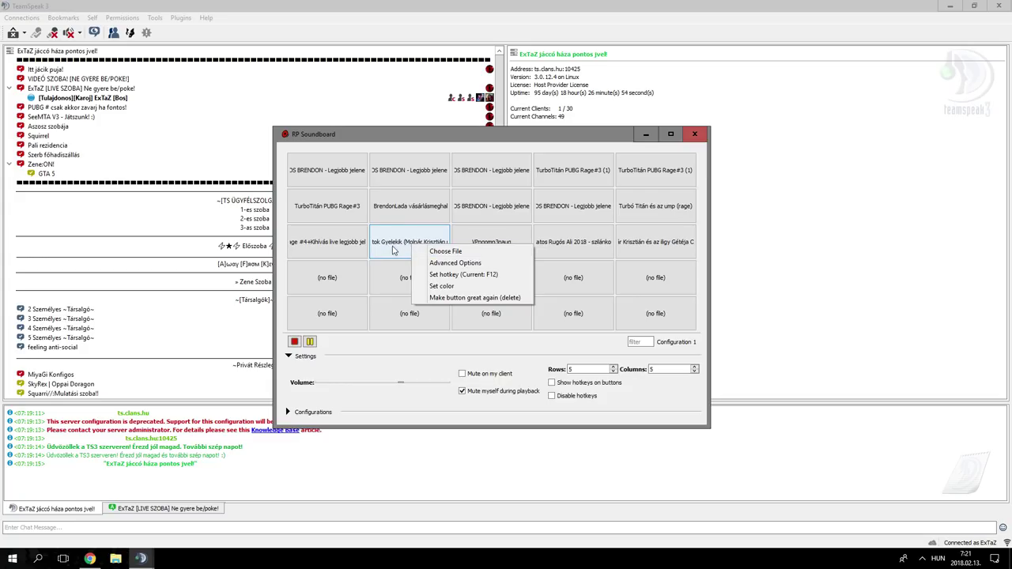
{"action": "left_click", "coordinate": [325, 184]}
{"action": "right_click", "coordinate": [328, 170]}
{"action": "left_click", "coordinate": [280, 176]}
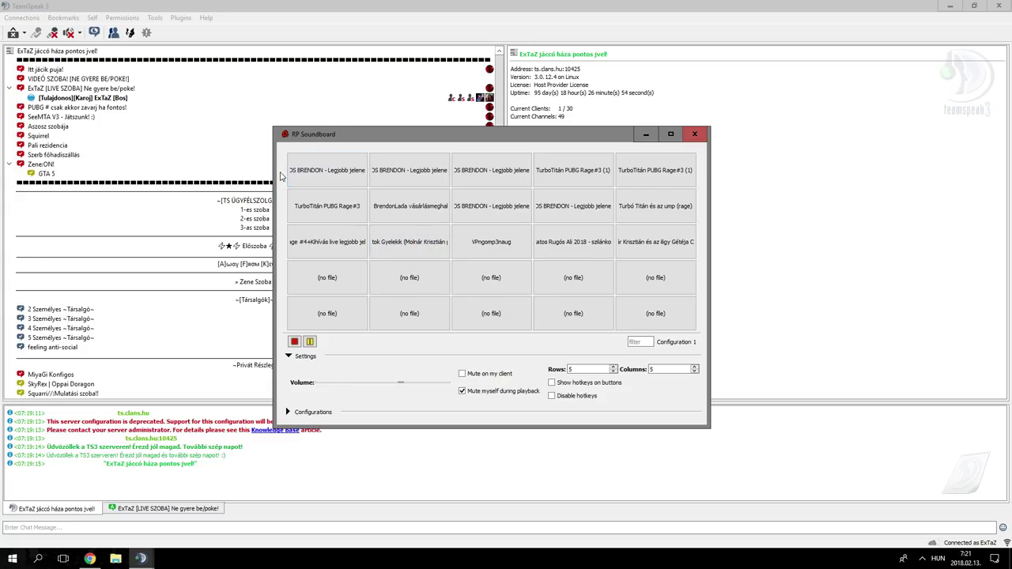
{"action": "right_click", "coordinate": [324, 175]}
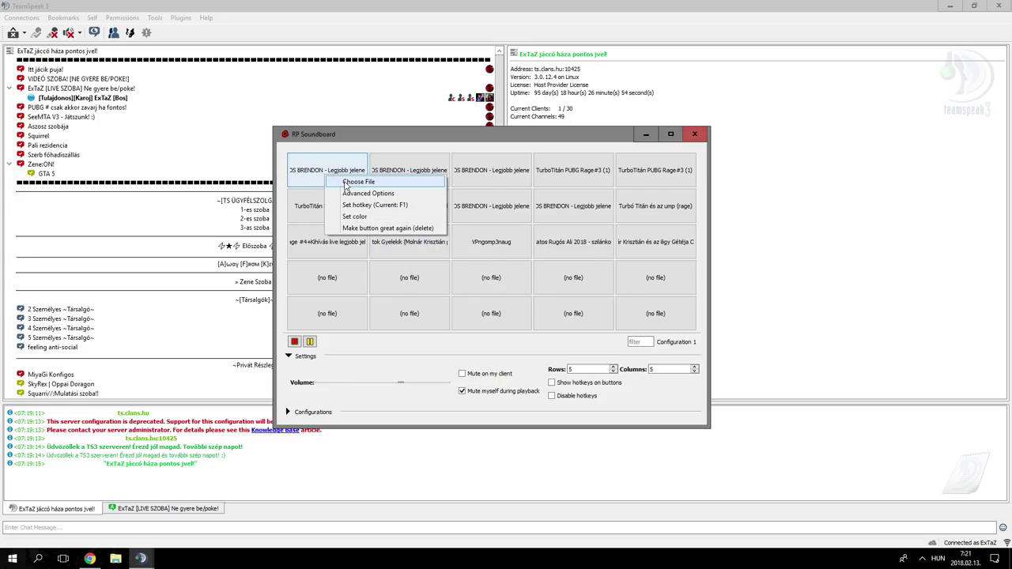
{"action": "left_click", "coordinate": [275, 187]}
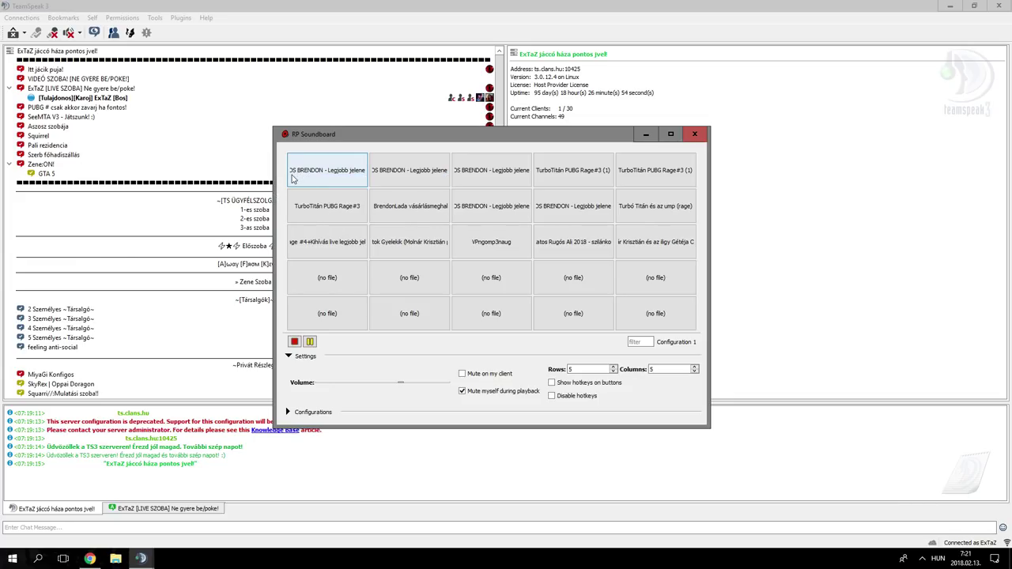
- Open the first sound's advanced options and enlarge the settings window so the waveform is easier to read
{"action": "right_click", "coordinate": [331, 171]}
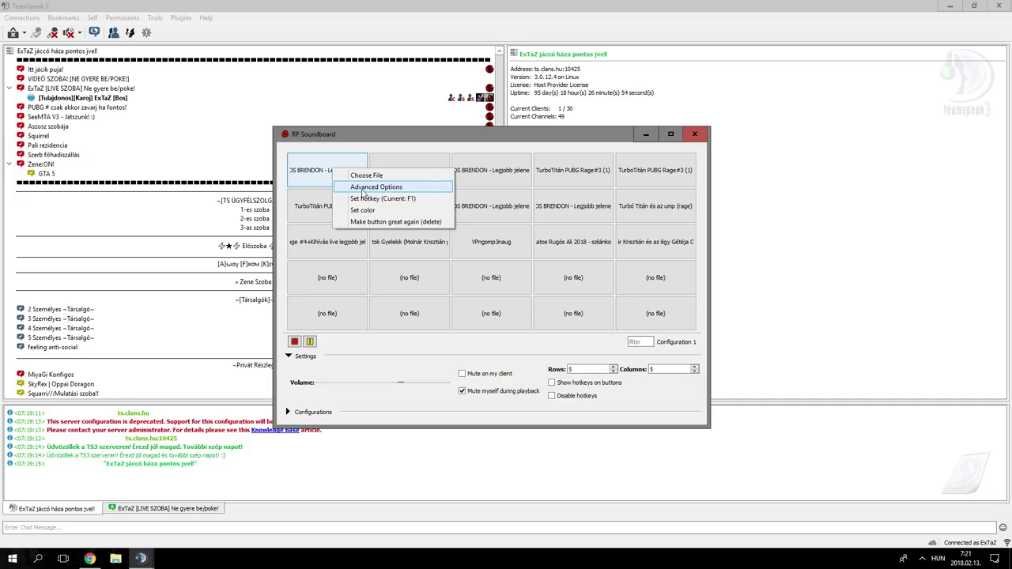
{"action": "left_click", "coordinate": [363, 193]}
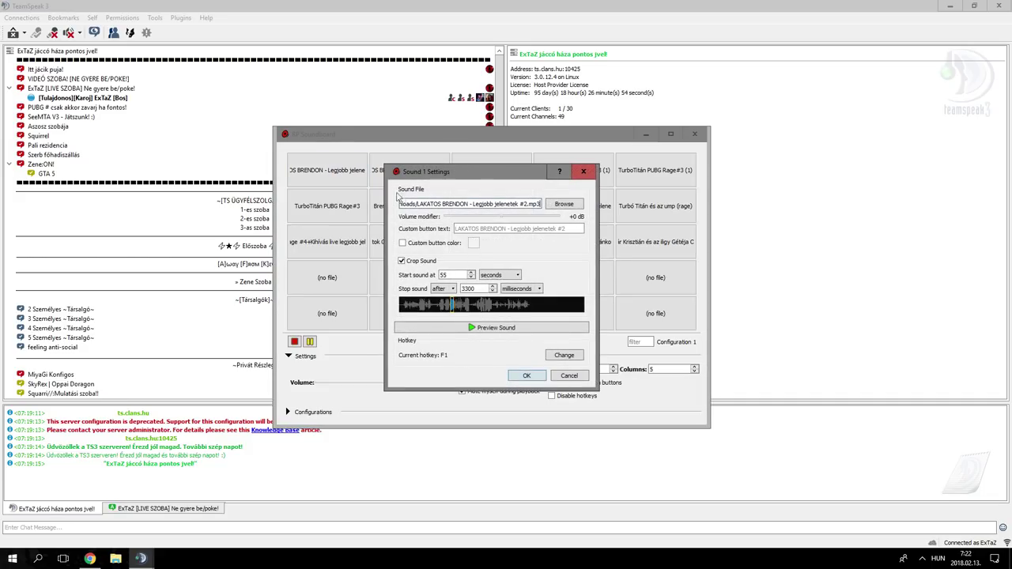
{"action": "left_click_drag", "start_coordinate": [382, 164], "coordinate": [259, 106]}
{"action": "left_click_drag", "start_coordinate": [335, 112], "coordinate": [402, 122]}
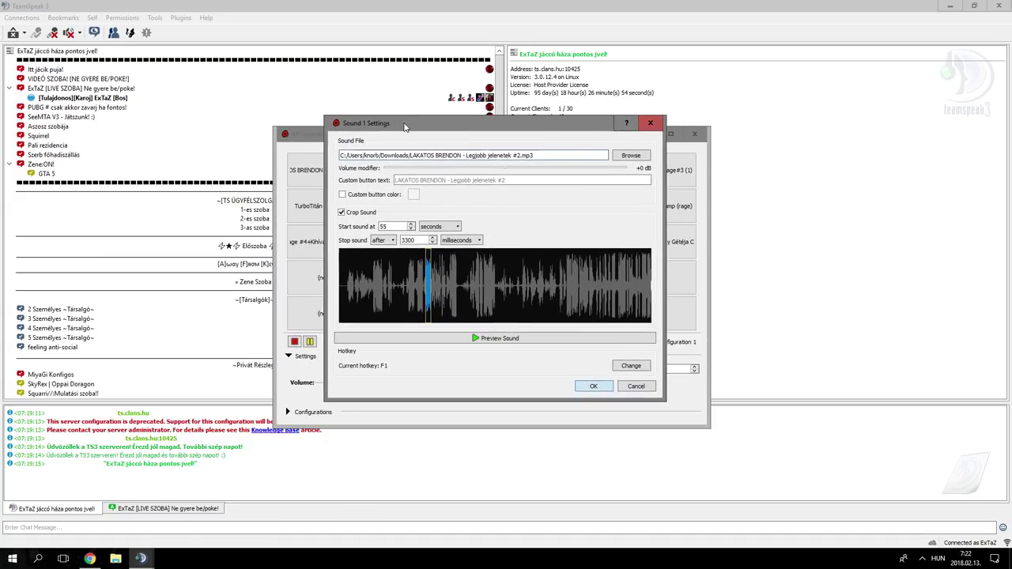
- Turn off cropping for the first sound, start and stop a preview of the whole file, and turn cropping back on
{"action": "left_click", "coordinate": [341, 212]}
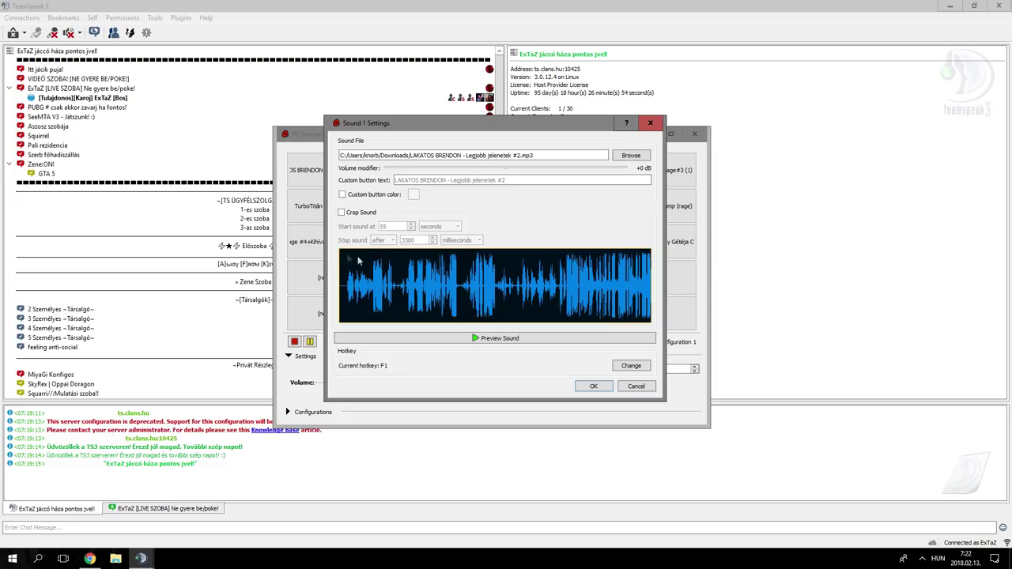
{"action": "left_click", "coordinate": [497, 340]}
{"action": "left_click", "coordinate": [497, 341]}
{"action": "left_click", "coordinate": [341, 214]}
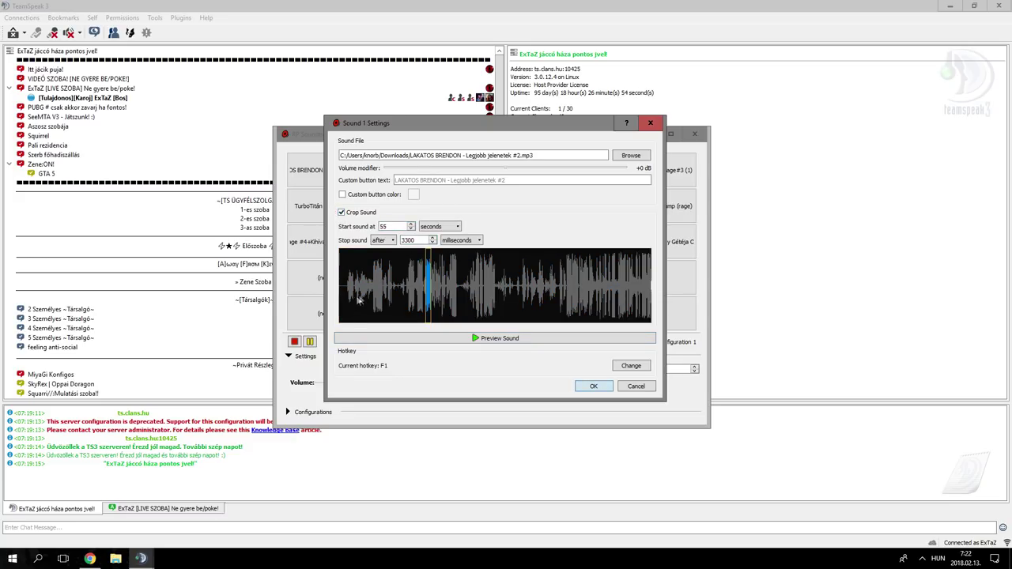
- Examine the crop's start time, stop duration and the time units available for the stop value
{"action": "double_click", "coordinate": [384, 227]}
{"action": "left_click", "coordinate": [408, 240]}
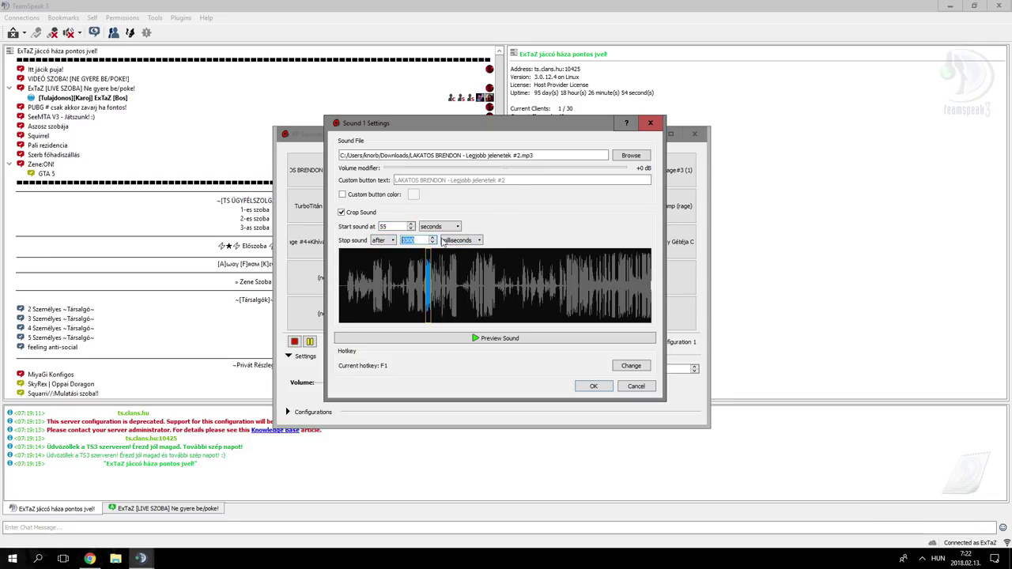
{"action": "left_click", "coordinate": [459, 240]}
{"action": "left_click", "coordinate": [459, 240]}
{"action": "left_click", "coordinate": [463, 243]}
{"action": "left_click", "coordinate": [464, 240]}
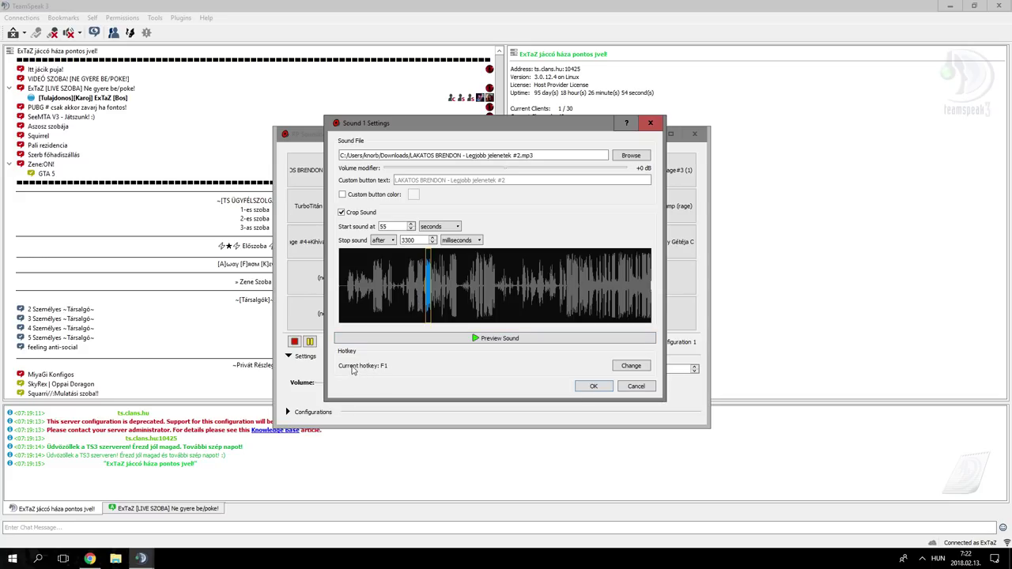
- Assign F1 as the first sound's hotkey and save its settings
{"action": "left_click", "coordinate": [630, 365]}
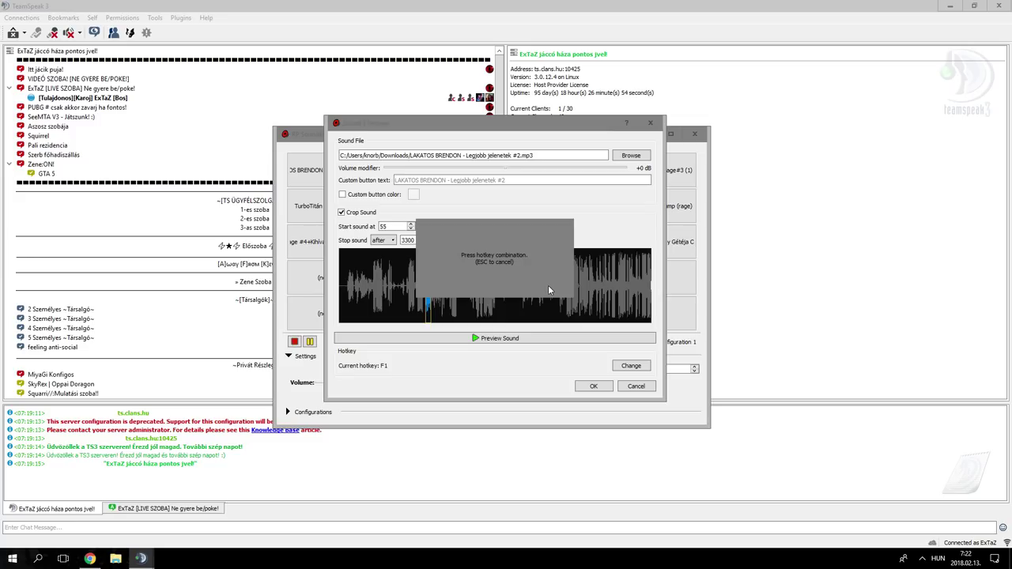
{"action": "key", "text": "F1"}
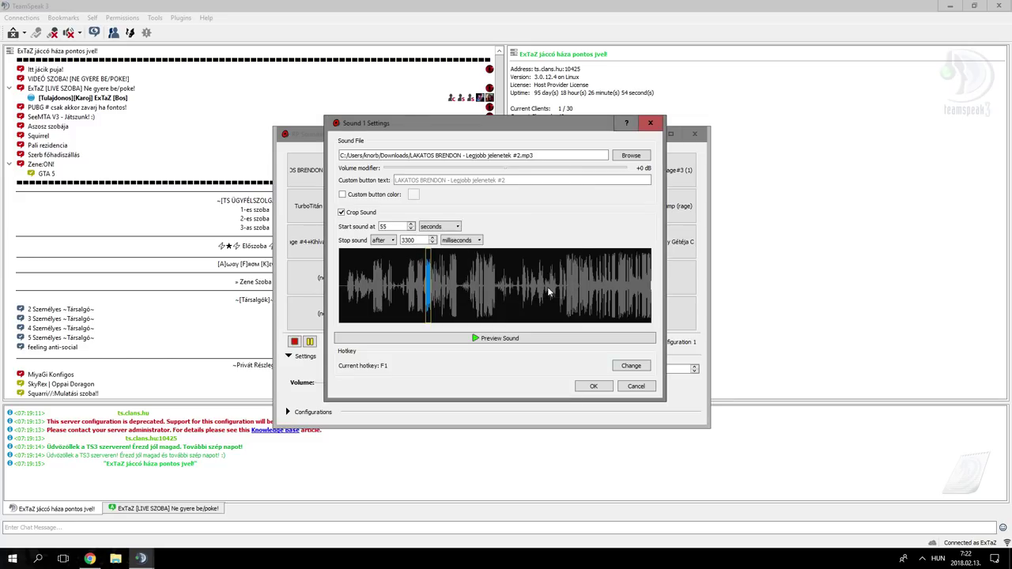
{"action": "left_click", "coordinate": [599, 387]}
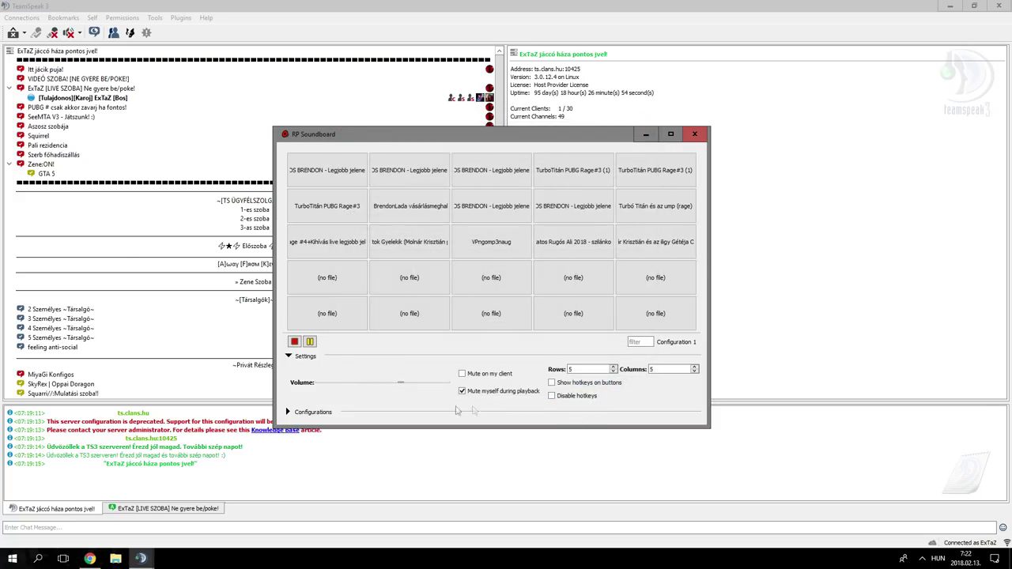
- Play the first sound through its F1 hotkey and raise the soundboard volume to about 90 percent
{"action": "key", "text": "F1"}
{"action": "left_click_drag", "start_coordinate": [403, 385], "coordinate": [437, 386]}
- Show the soundboard configurations and switch between Config 1 and Config 2 to compare their sounds, ending on Config 2
{"action": "left_click", "coordinate": [288, 411]}
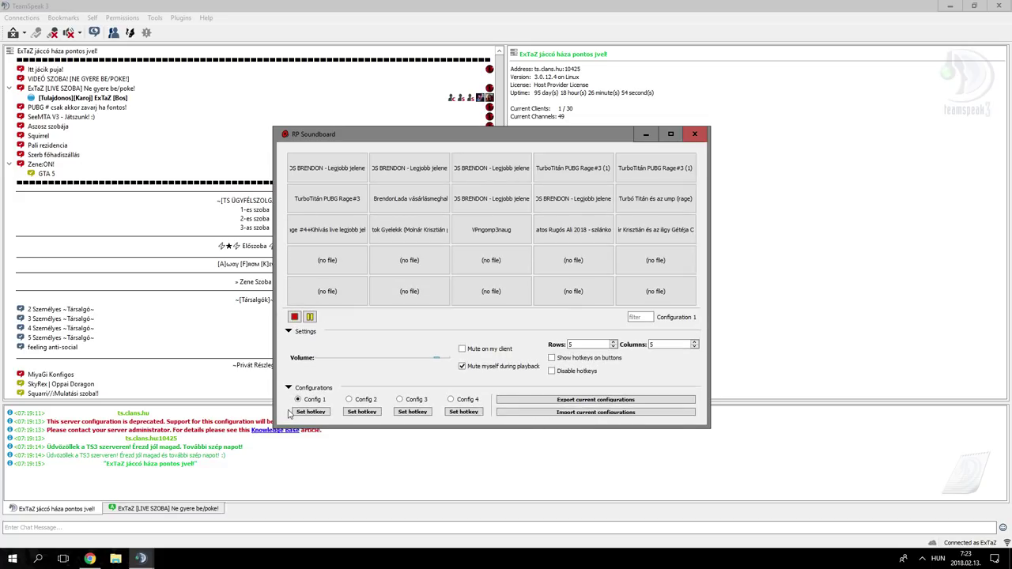
{"action": "left_click", "coordinate": [349, 401]}
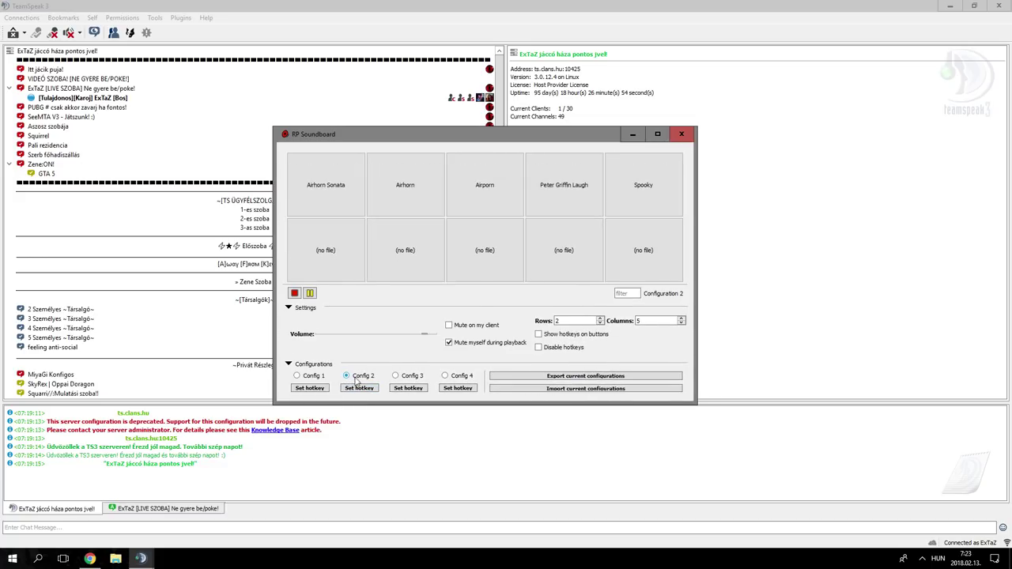
{"action": "left_click", "coordinate": [298, 375]}
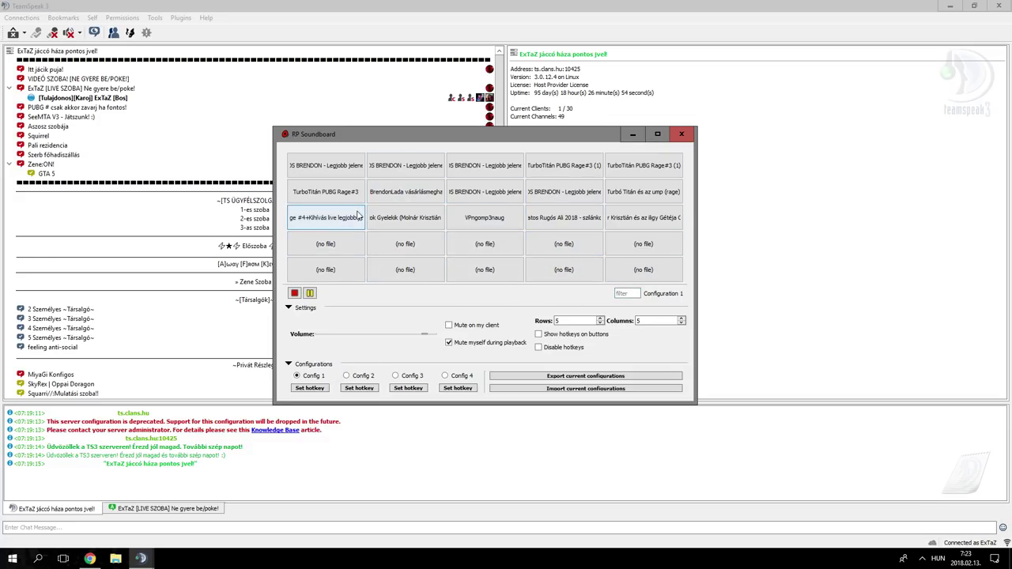
{"action": "left_click", "coordinate": [353, 377]}
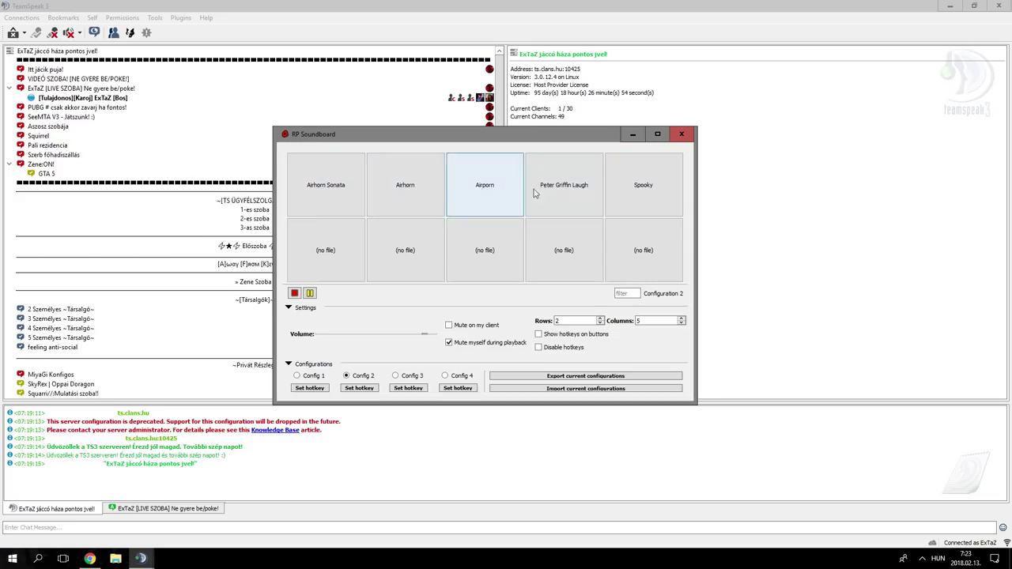
- Lower the volume to about 60 percent while testing the Airhorn Sonata sound, and switch back to Config 1
{"action": "left_click_drag", "start_coordinate": [425, 336], "coordinate": [392, 335]}
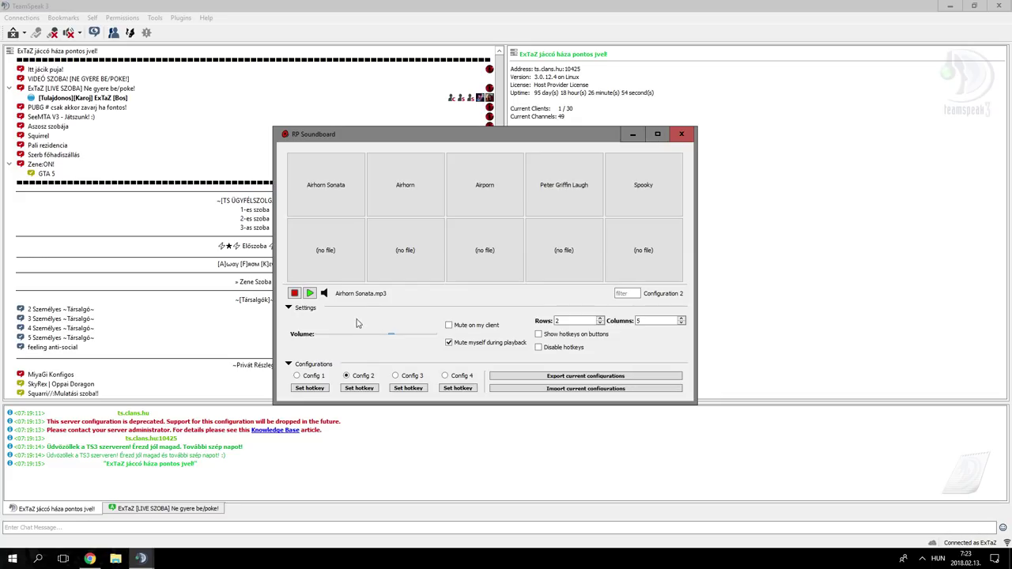
{"action": "left_click", "coordinate": [305, 377]}
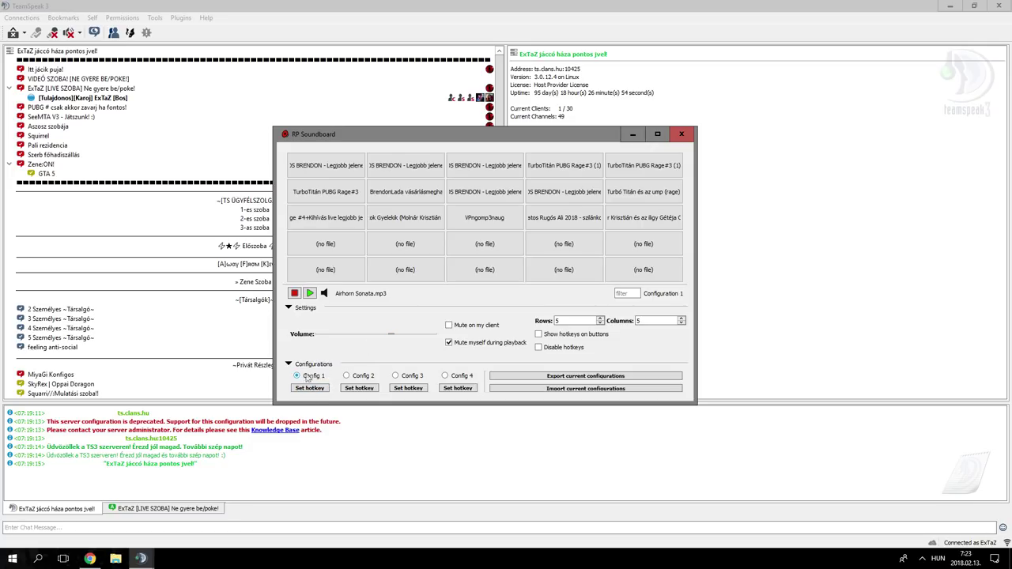